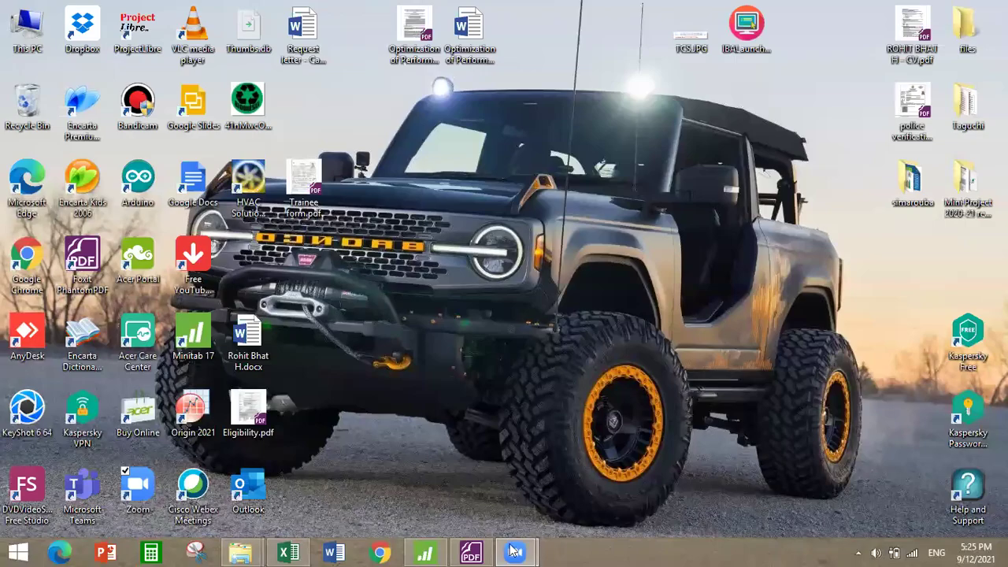
Step: Create a new Minitab project through File > New, discarding the SN-ratio main effects plot unsaved
left_click(426, 551)
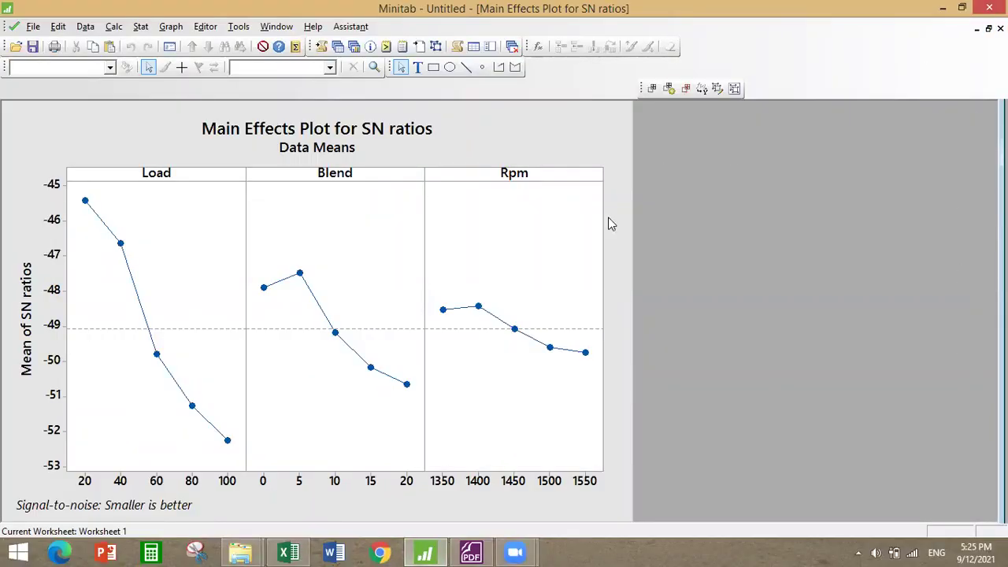
mouse_move(432, 551)
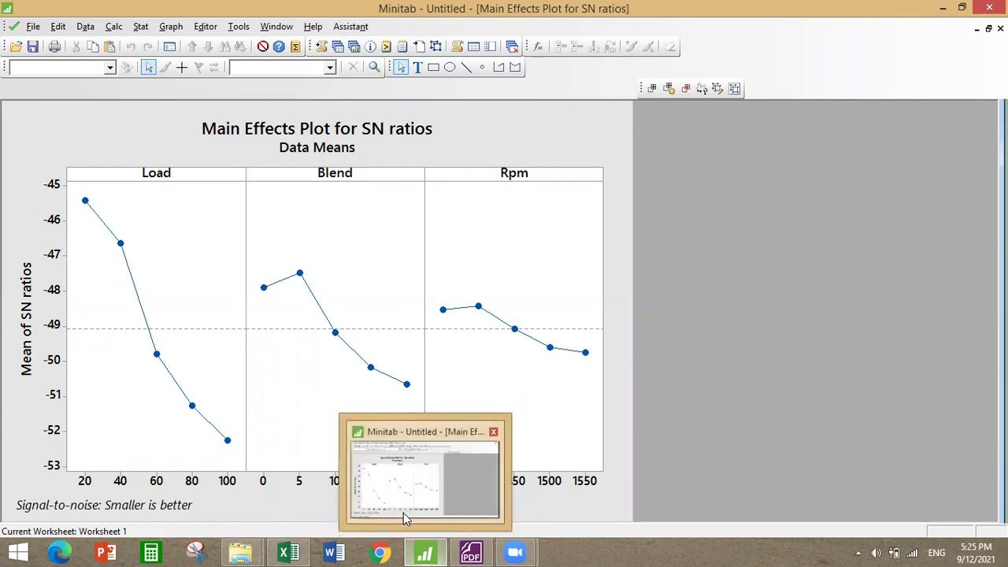
left_click(425, 551)
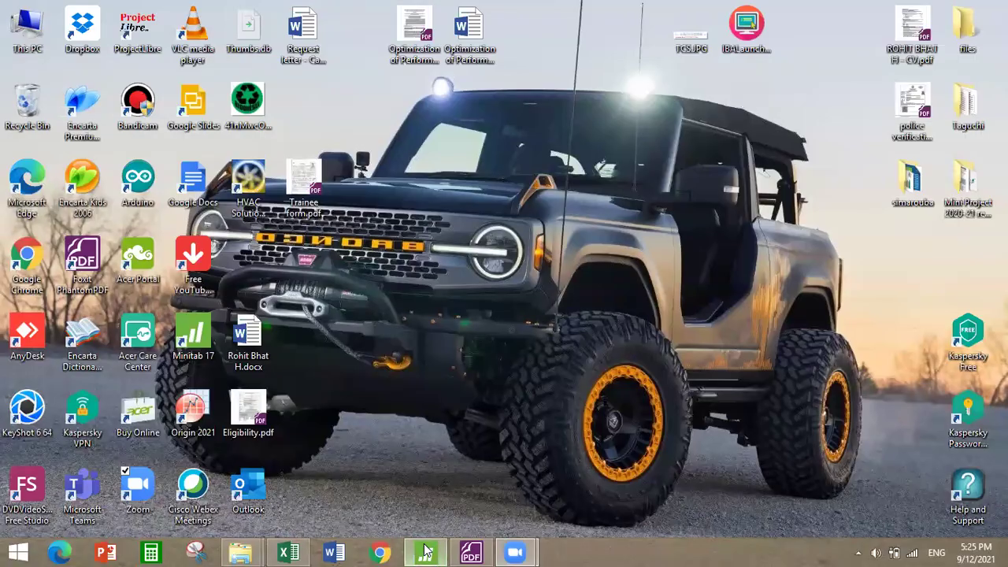
left_click(425, 552)
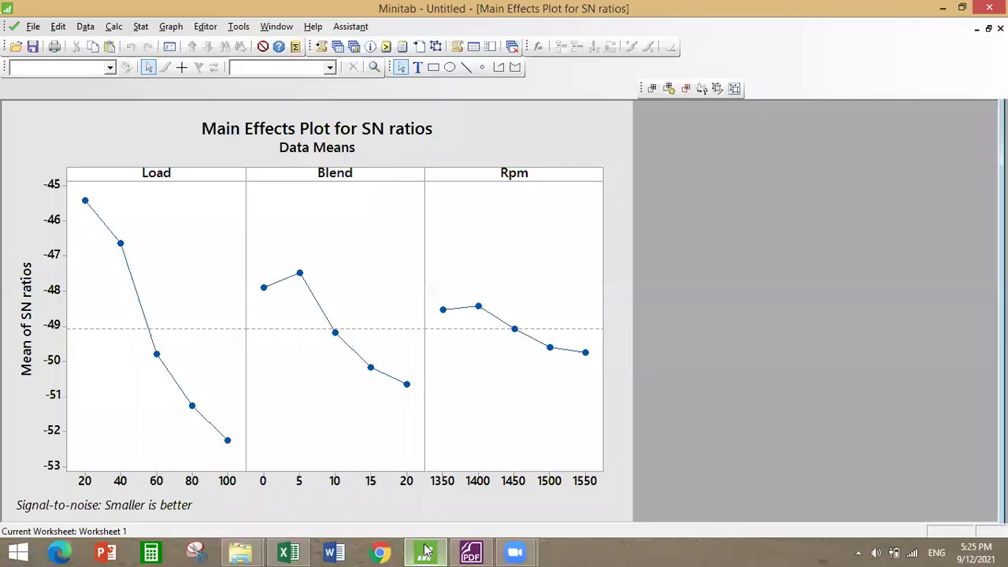
left_click(33, 27)
left_click(55, 45)
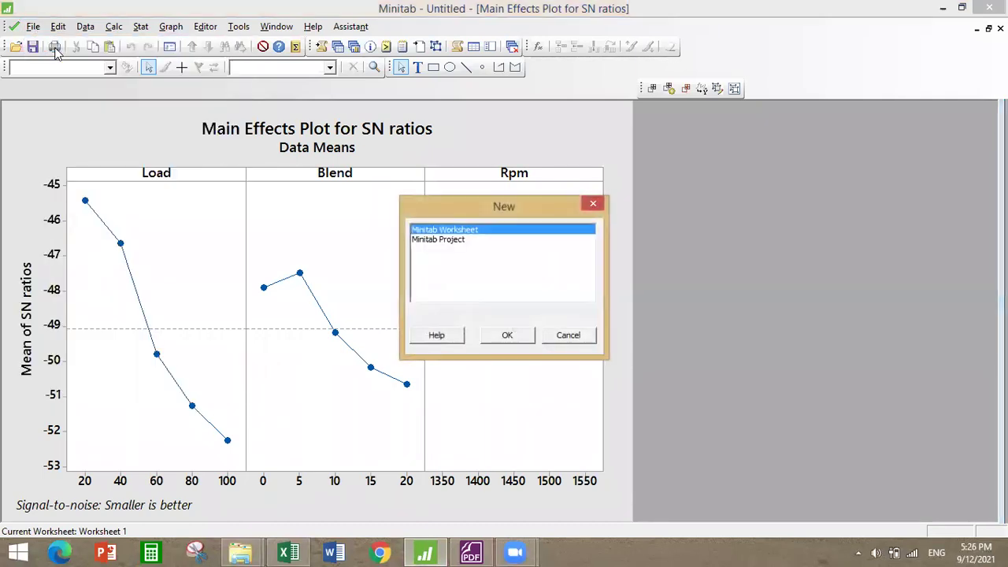
left_click(472, 238)
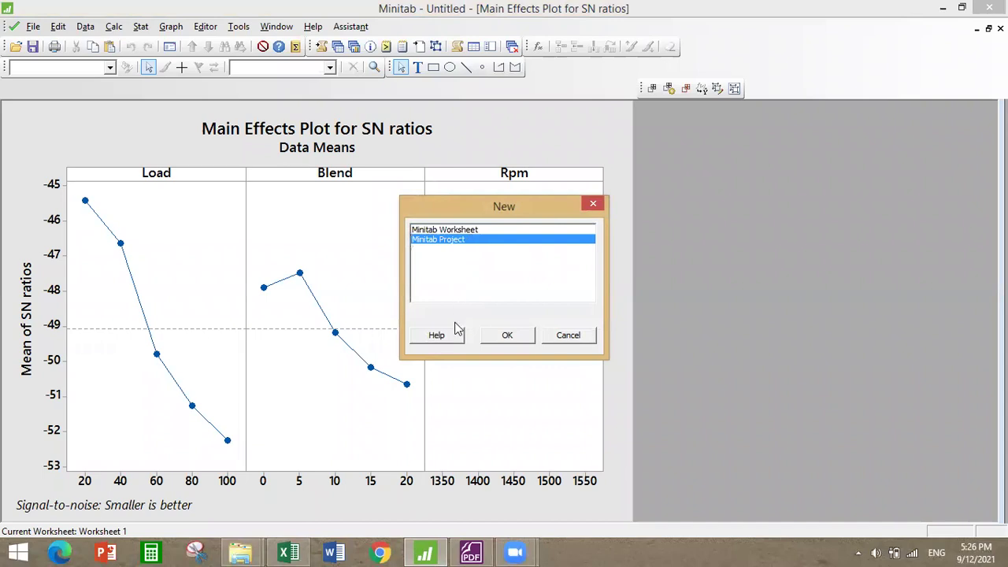
left_click(524, 340)
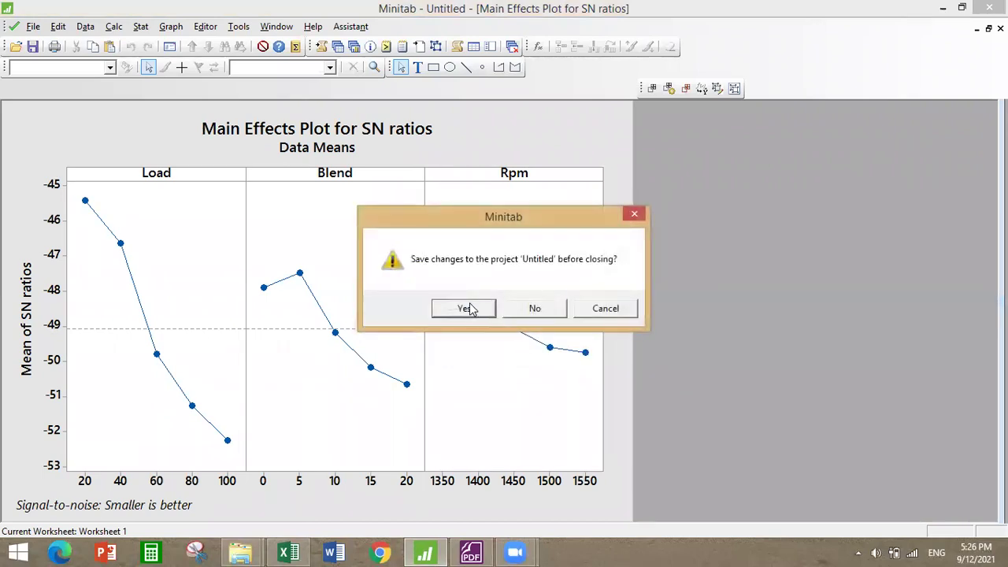
left_click(525, 309)
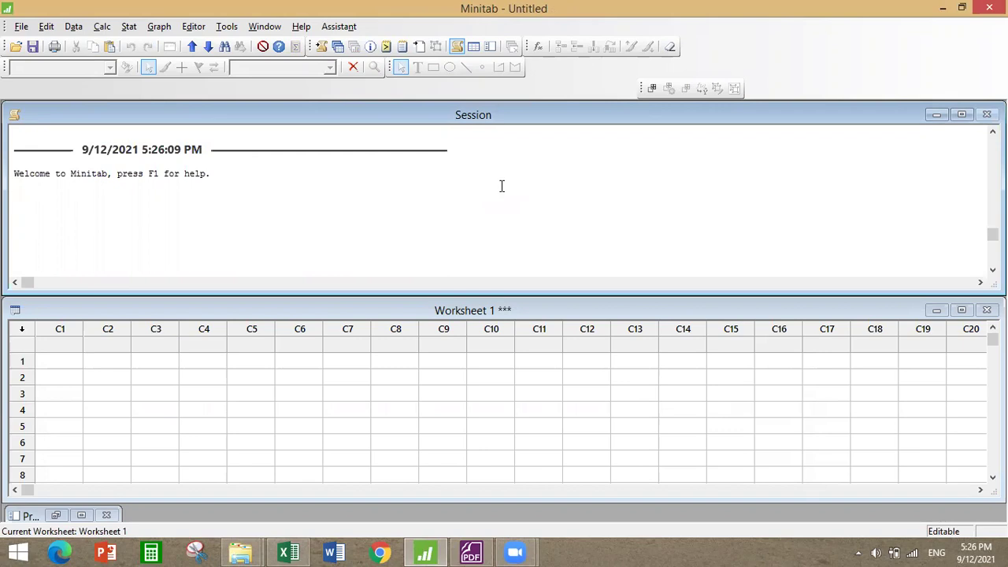
Step: Scroll the paper to page 1 and select the article's full title
left_click(473, 551)
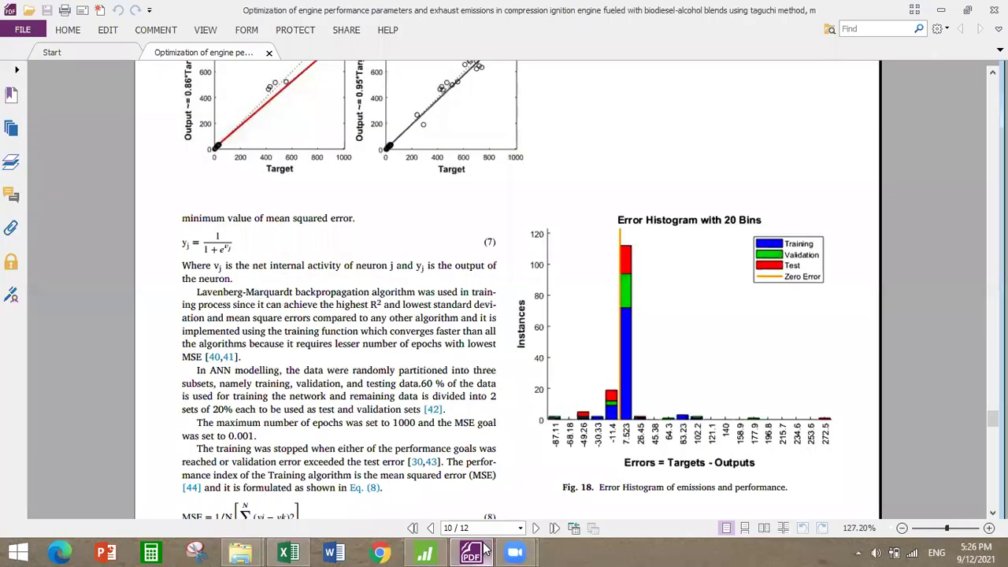
left_click_drag(992, 418, 974, 11)
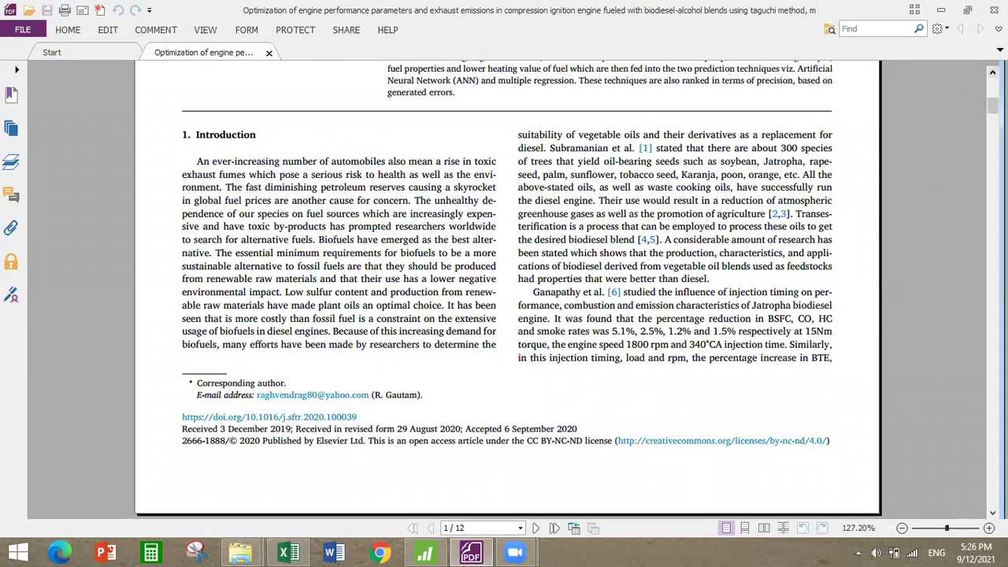
scroll(167, 367, "up", 8)
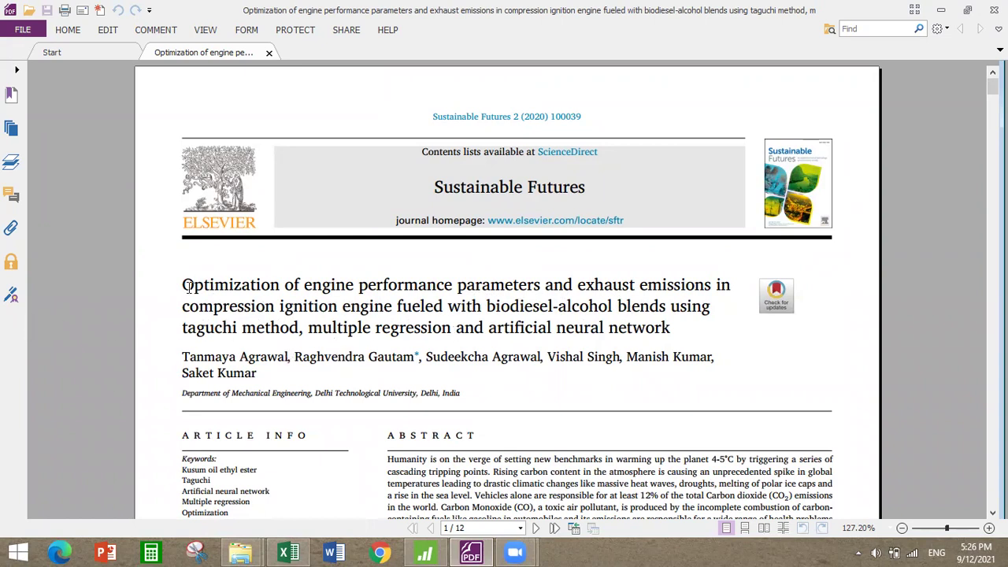
left_click_drag(183, 285, 673, 334)
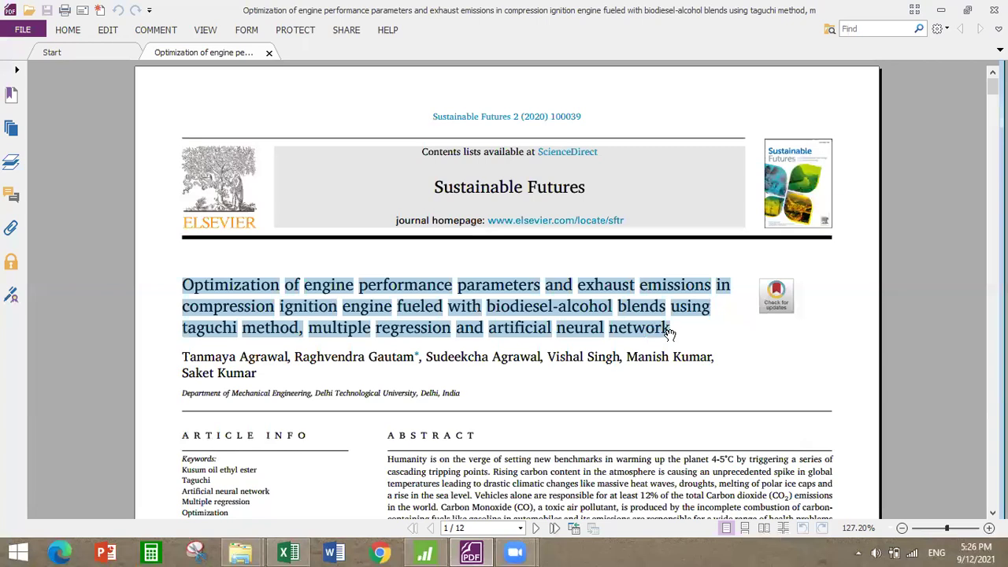
Step: Scroll the paper to page 4 so Table 4's Load, Blend and RPM levels are visible
left_click(423, 552)
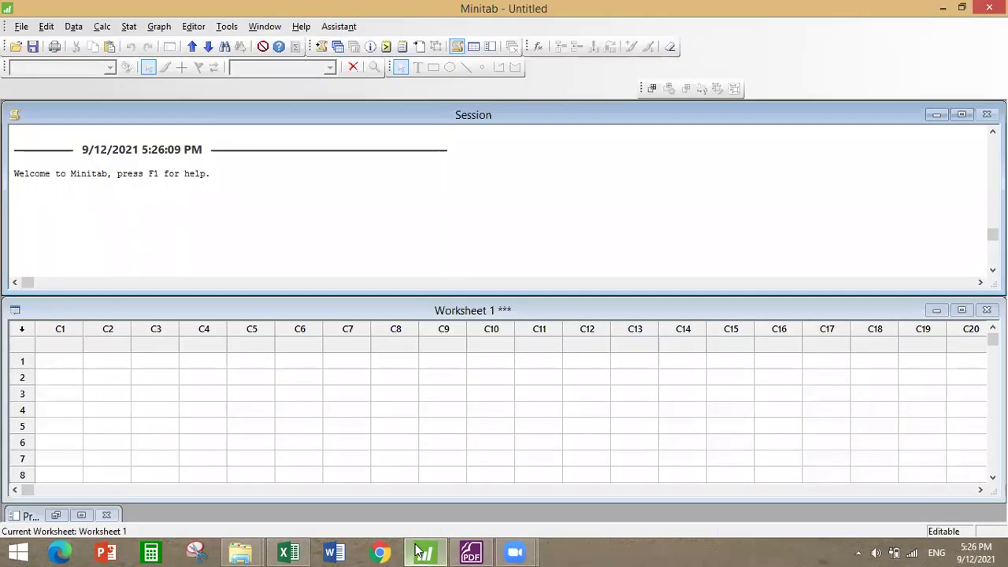
left_click(420, 552)
left_click(472, 552)
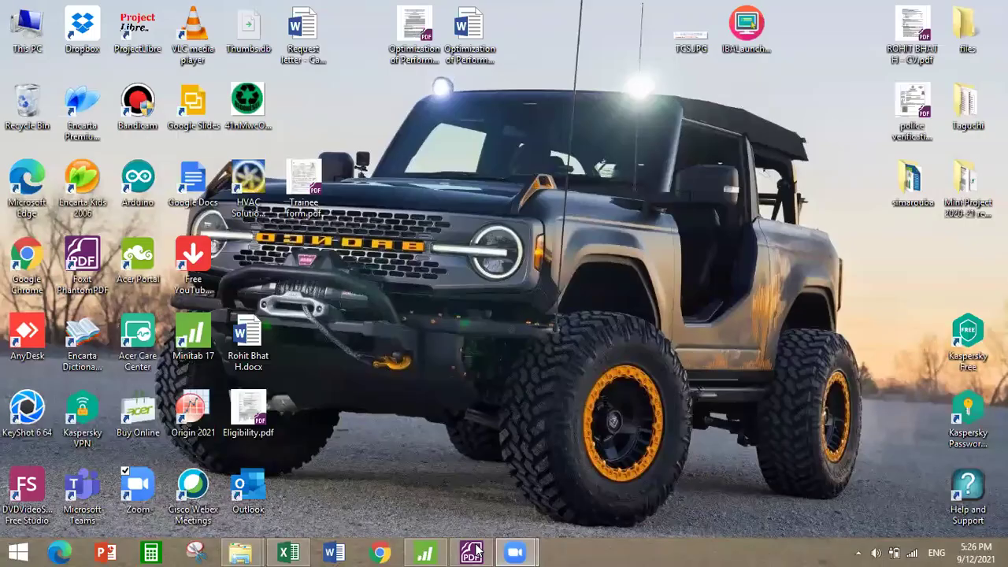
left_click(472, 552)
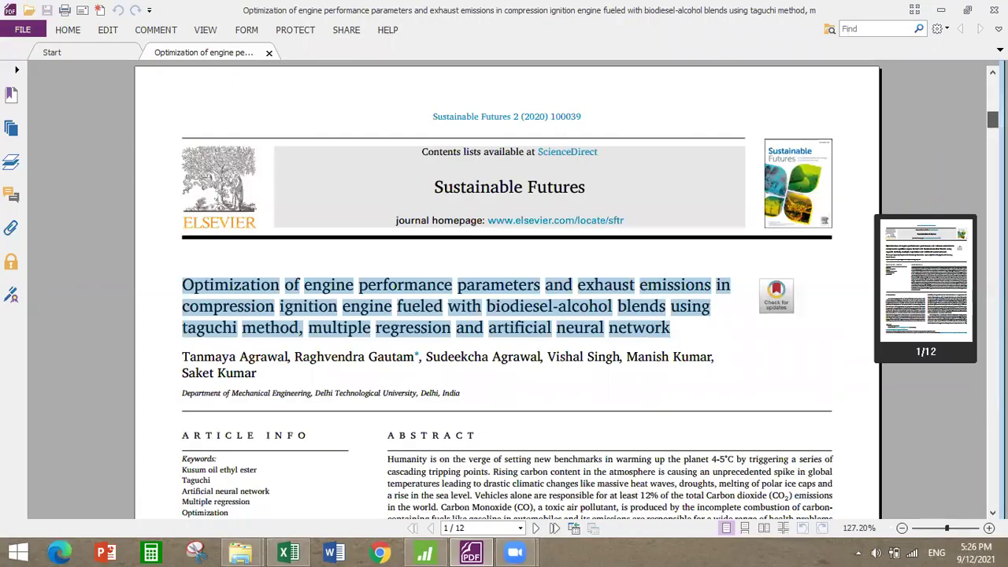
left_click_drag(992, 118, 992, 222)
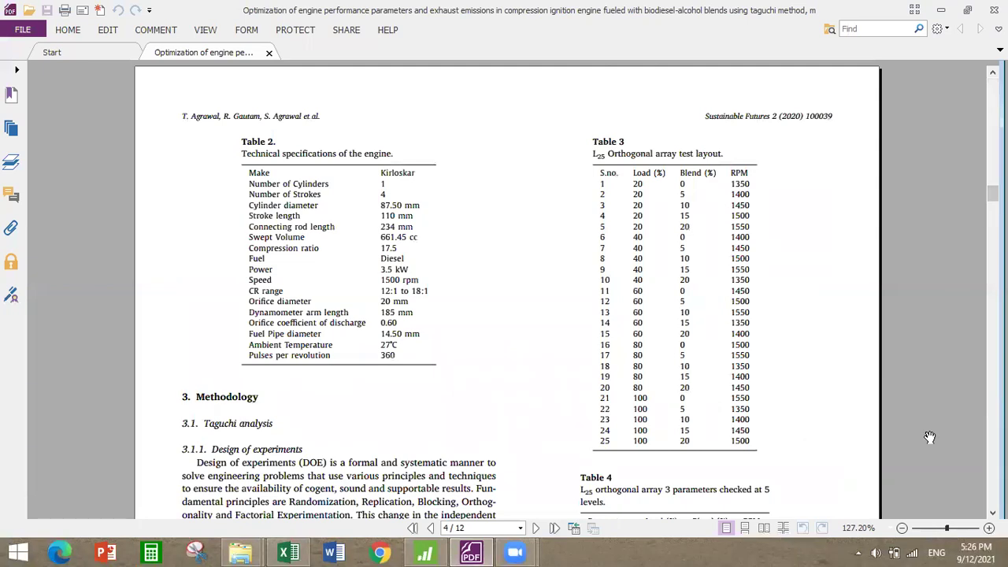
left_click(992, 513)
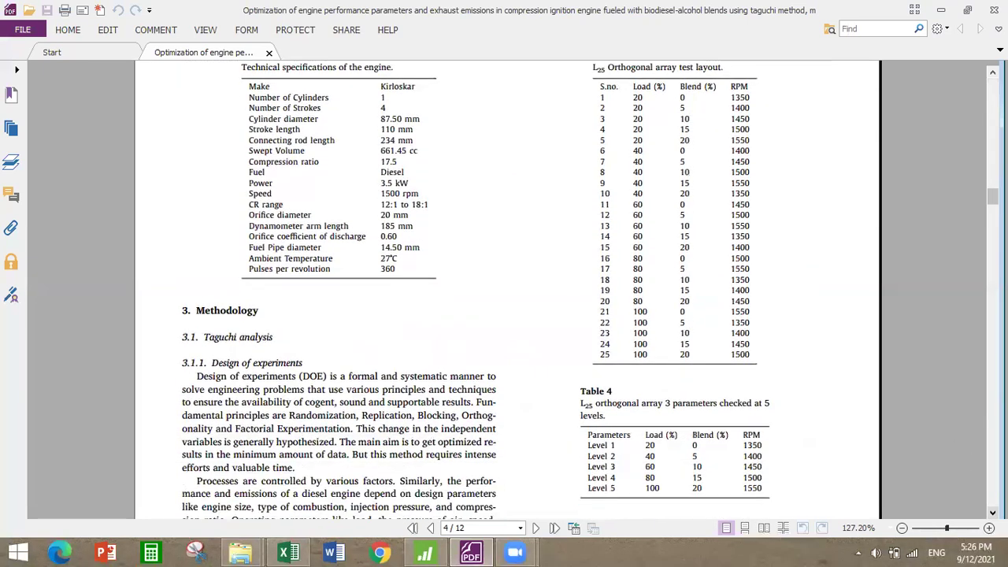
left_click(992, 513)
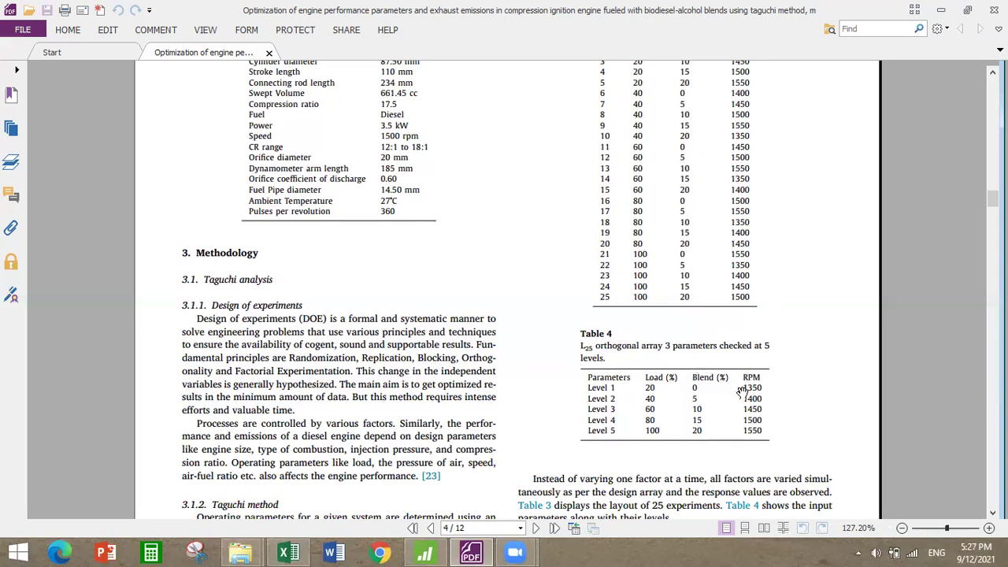
Step: Open Stat > DOE > Taguchi > Create Taguchi Design after rechecking the paper's factor levels
left_click(426, 551)
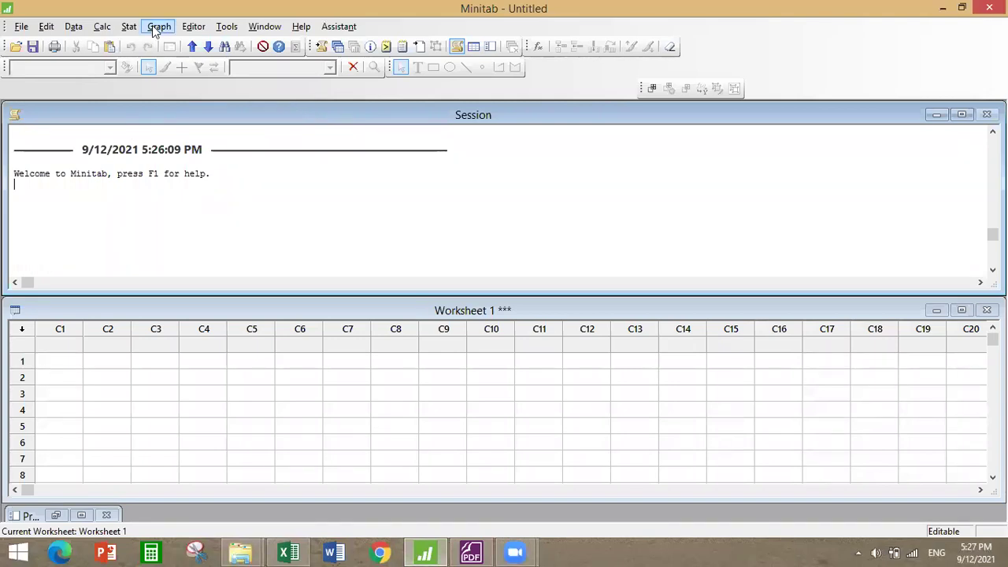
left_click(128, 27)
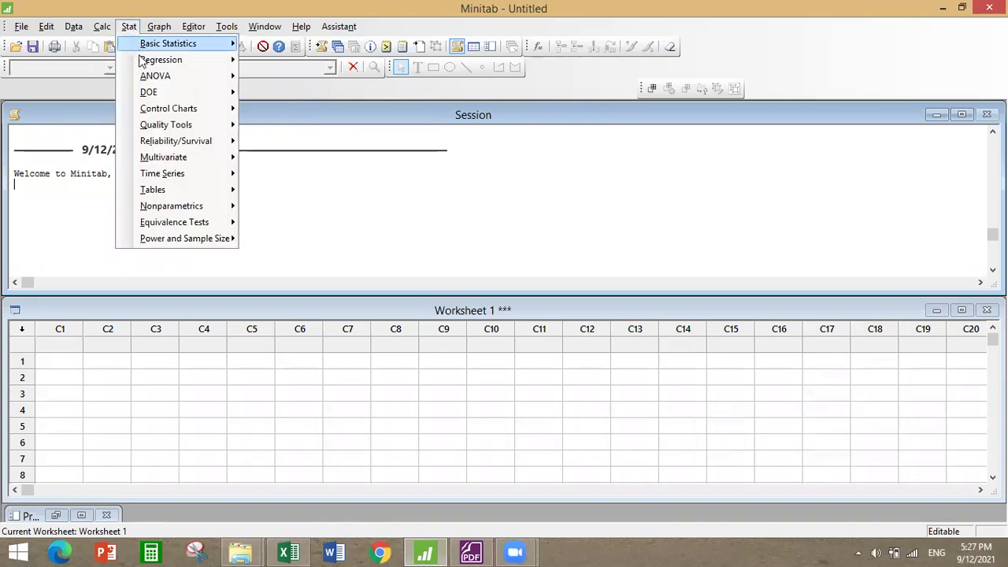
mouse_move(148, 93)
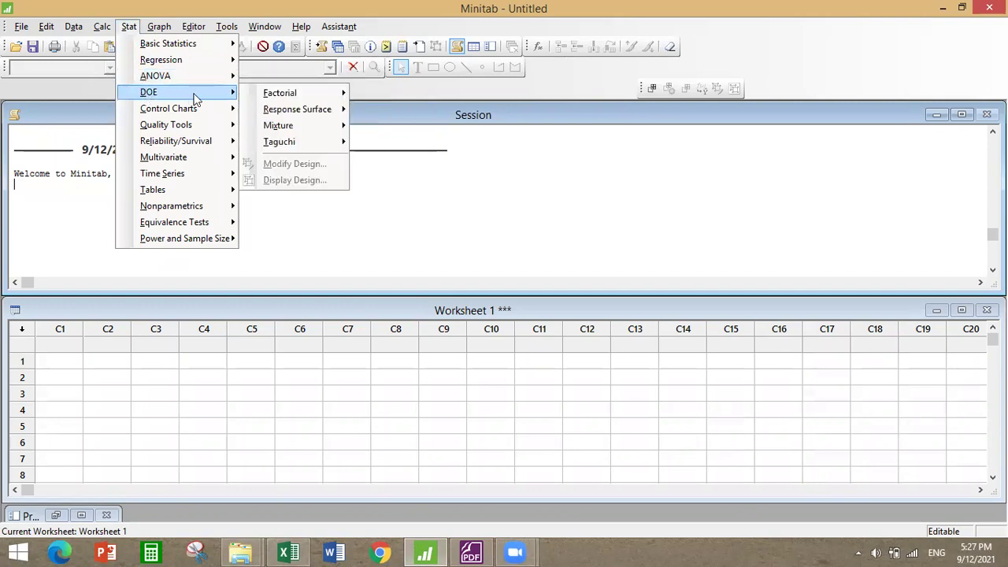
mouse_move(268, 143)
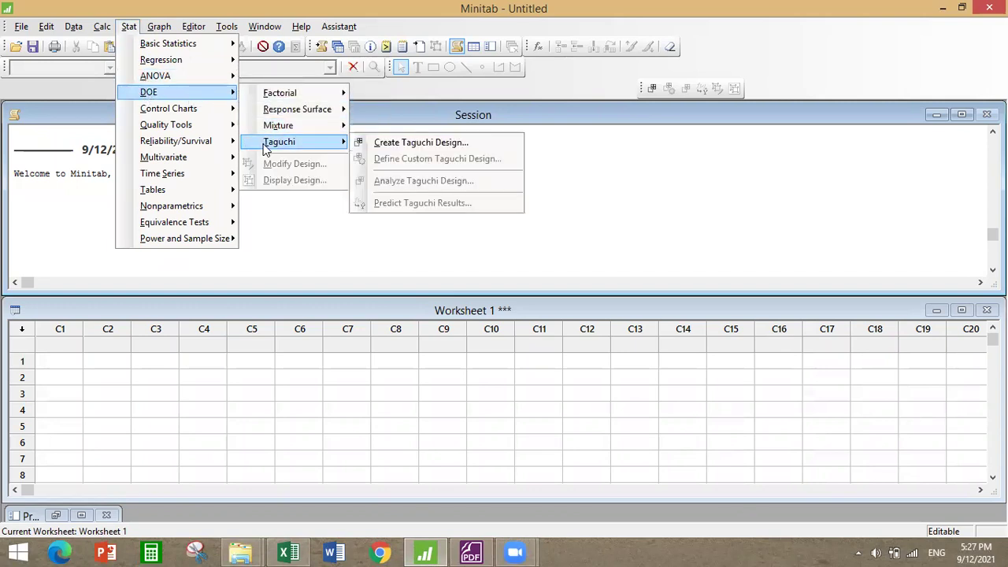
left_click(438, 144)
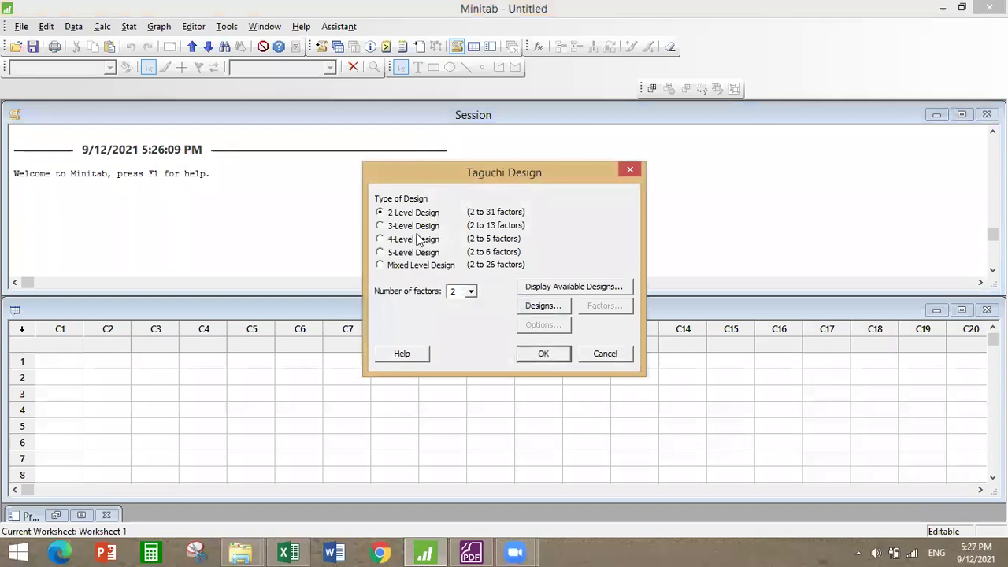
left_click(466, 551)
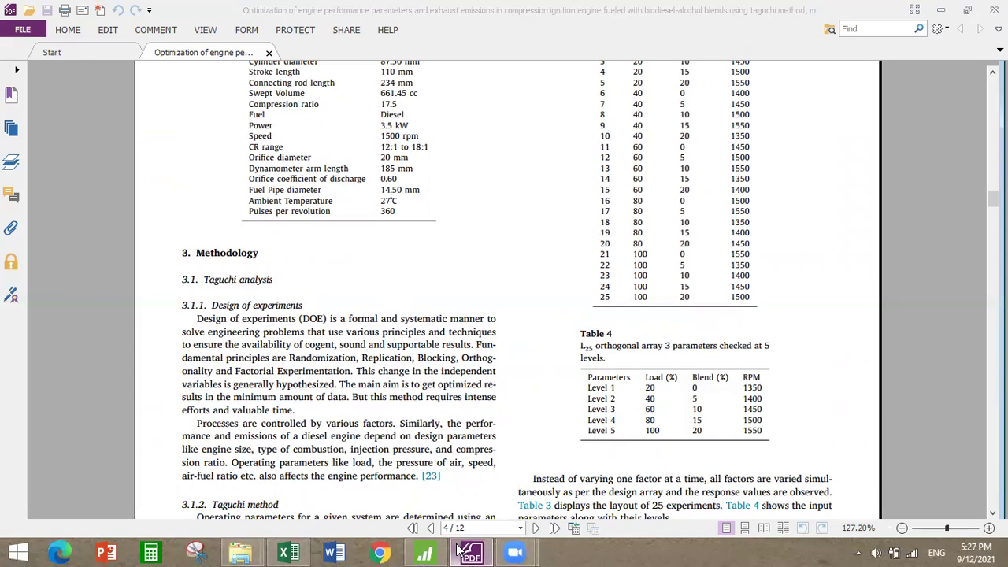
left_click(465, 551)
Step: Choose a 5-level design with 3 factors, select the L25 array, and review available designs
left_click(388, 252)
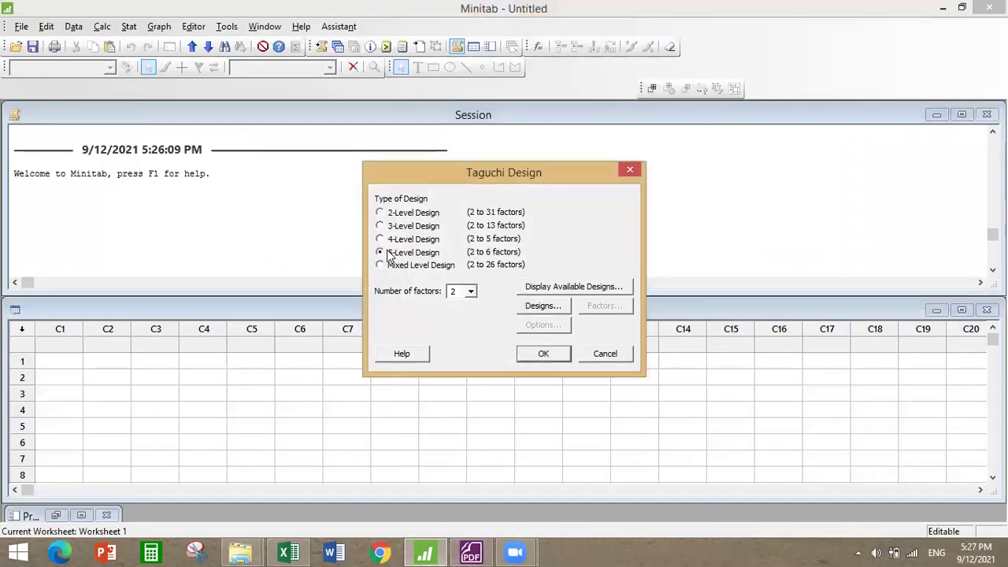
left_click(470, 292)
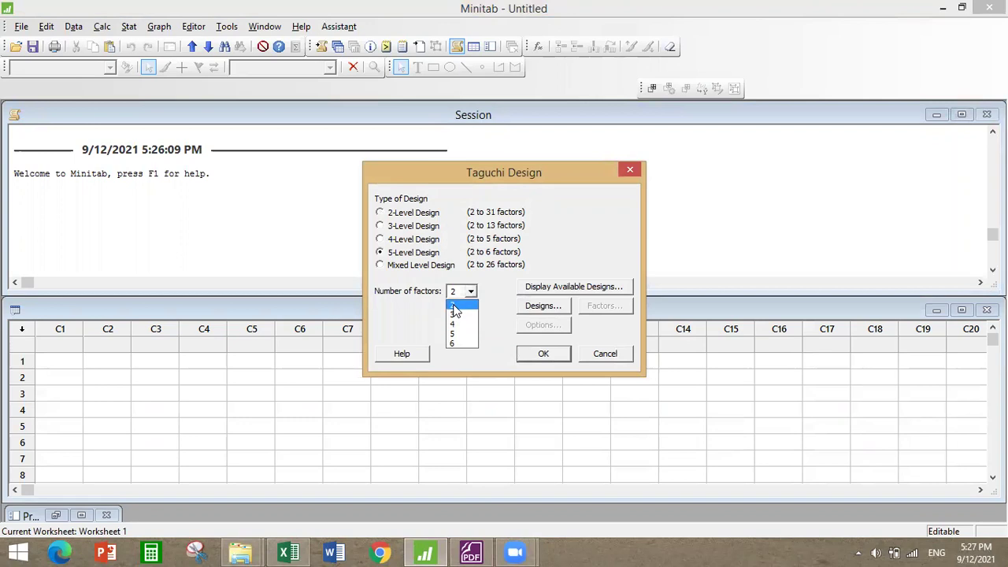
left_click(456, 314)
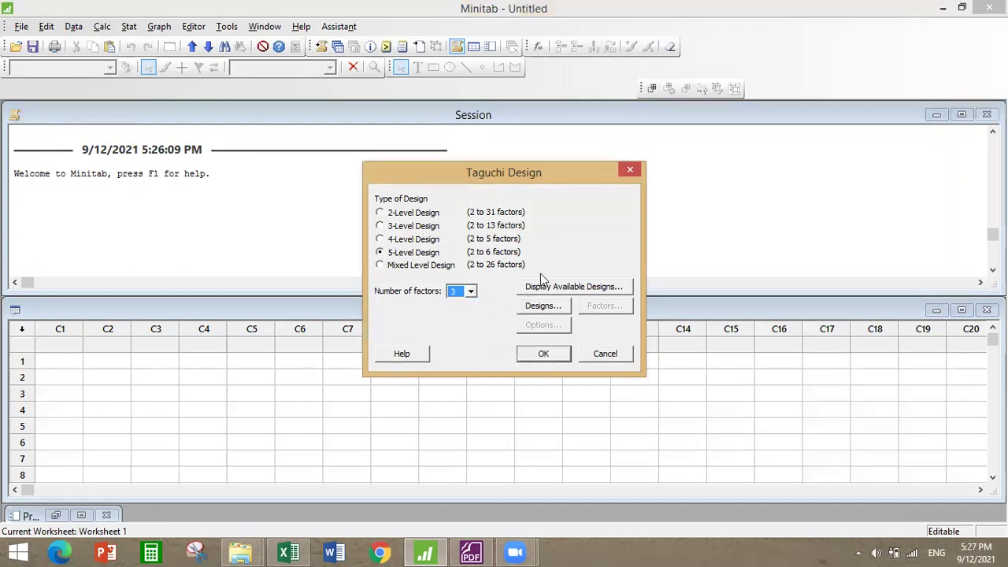
left_click(532, 310)
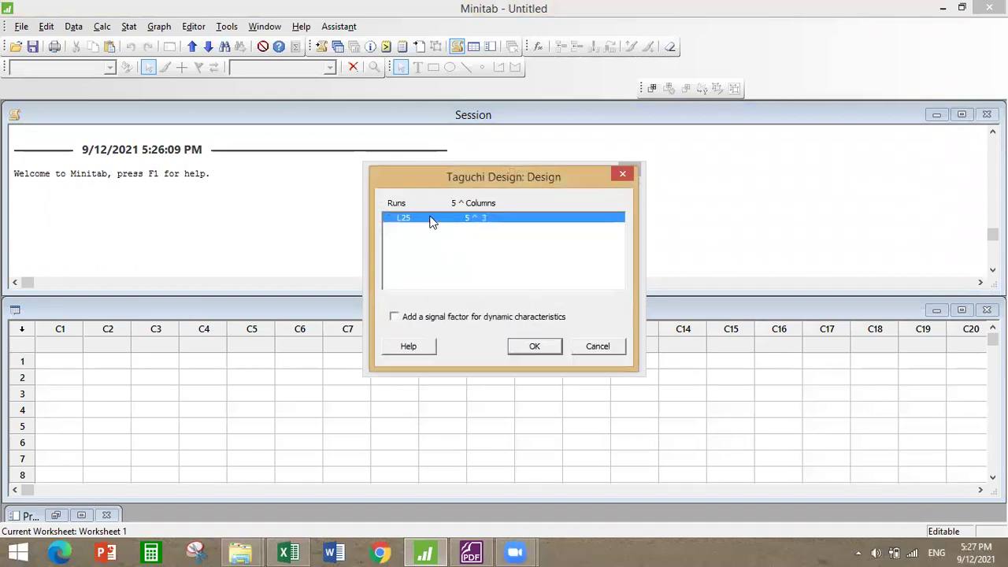
left_click(533, 352)
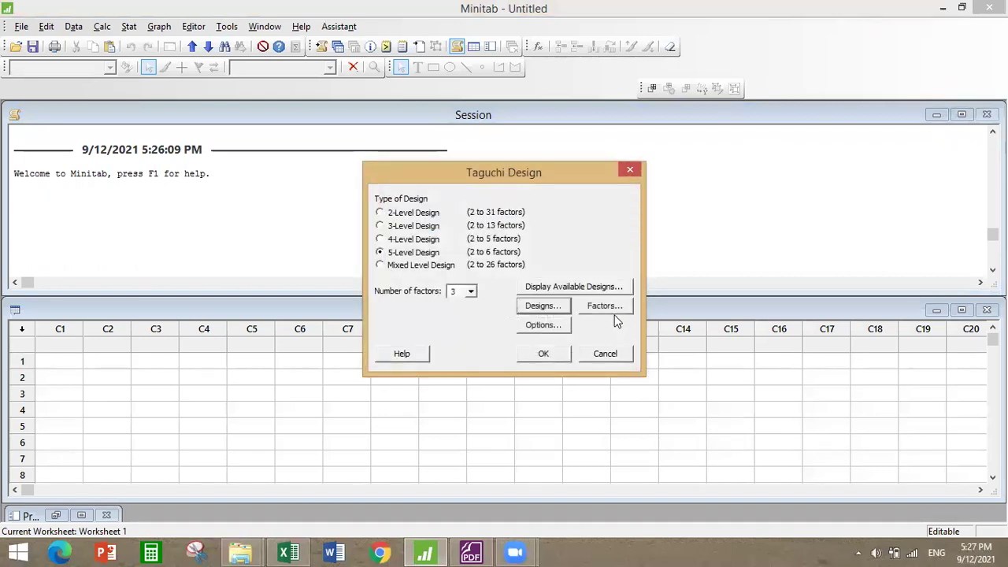
left_click(616, 292)
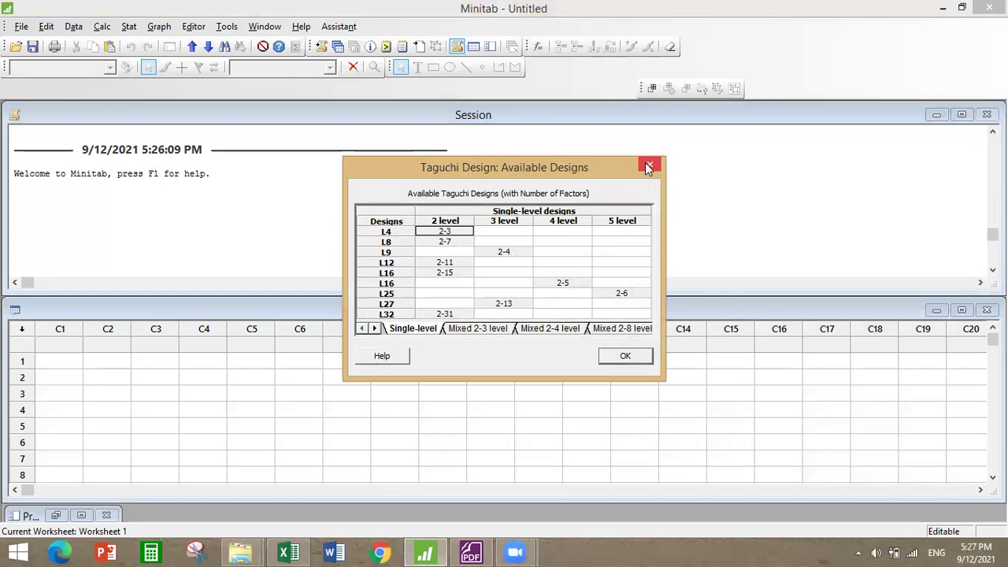
left_click(619, 359)
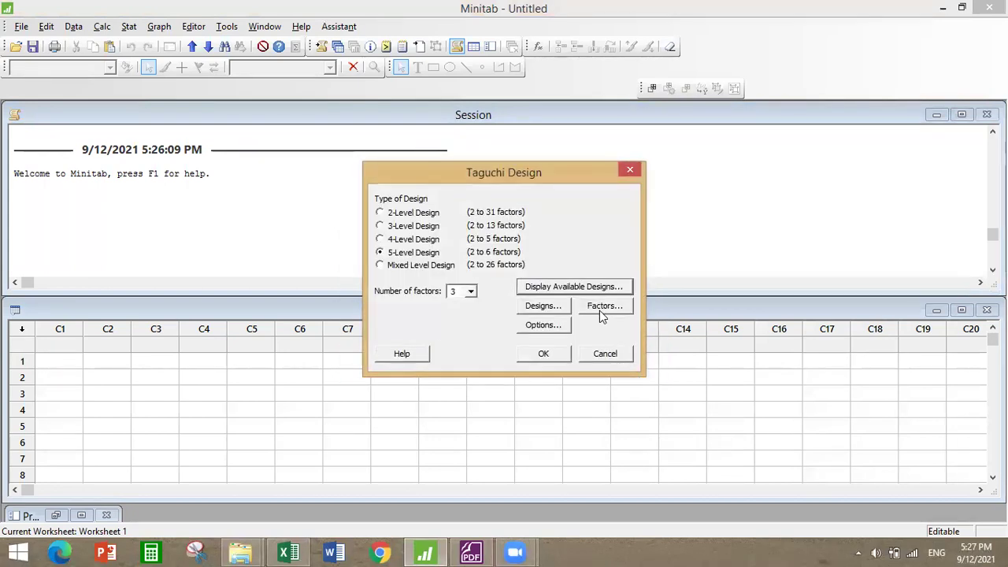
Step: Rename factors A, B and C to Load, Blend and Rpm
left_click(600, 310)
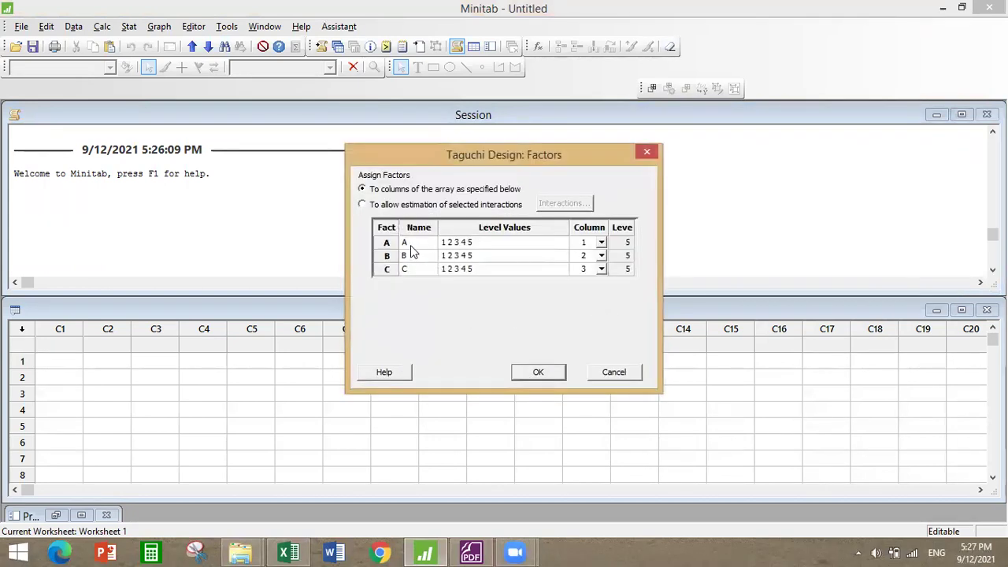
double_click(411, 244)
key("BackSpace")
type("Load")
double_click(406, 256)
double_click(410, 271)
Step: Enter Load's level values, 20 to 100, from the paper's Table 4
left_click(481, 242)
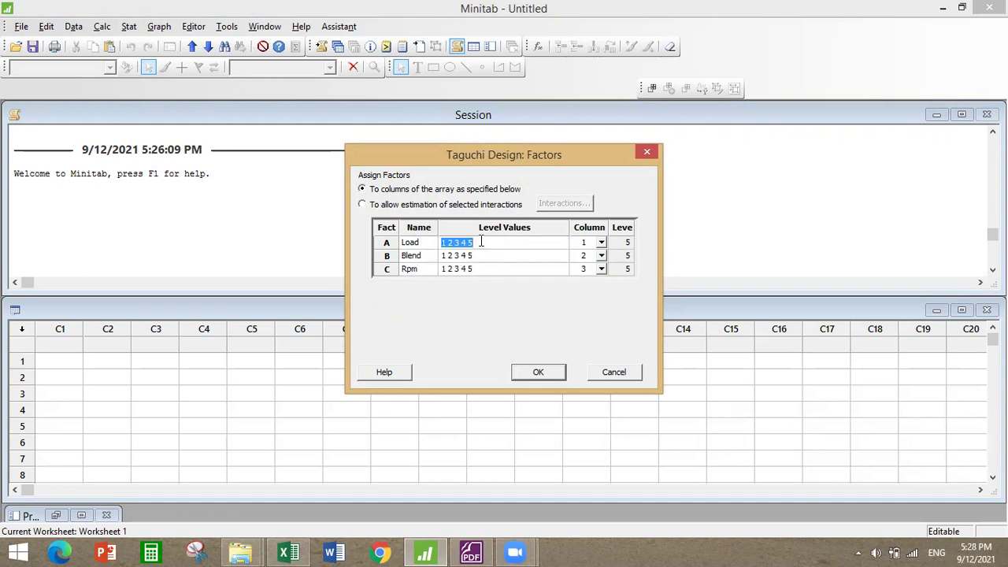
type("2 4 6 8 10")
left_click(481, 255)
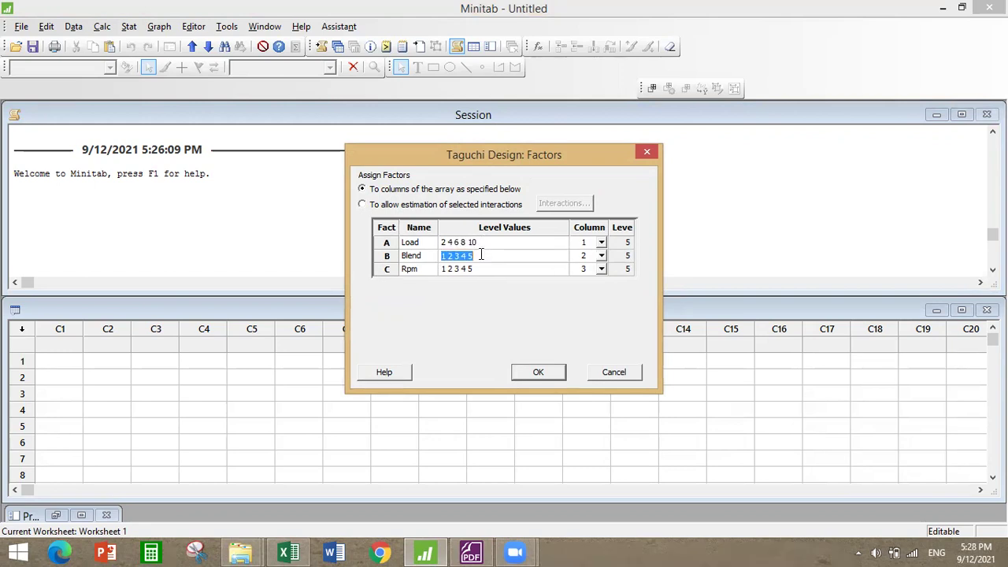
left_click(472, 552)
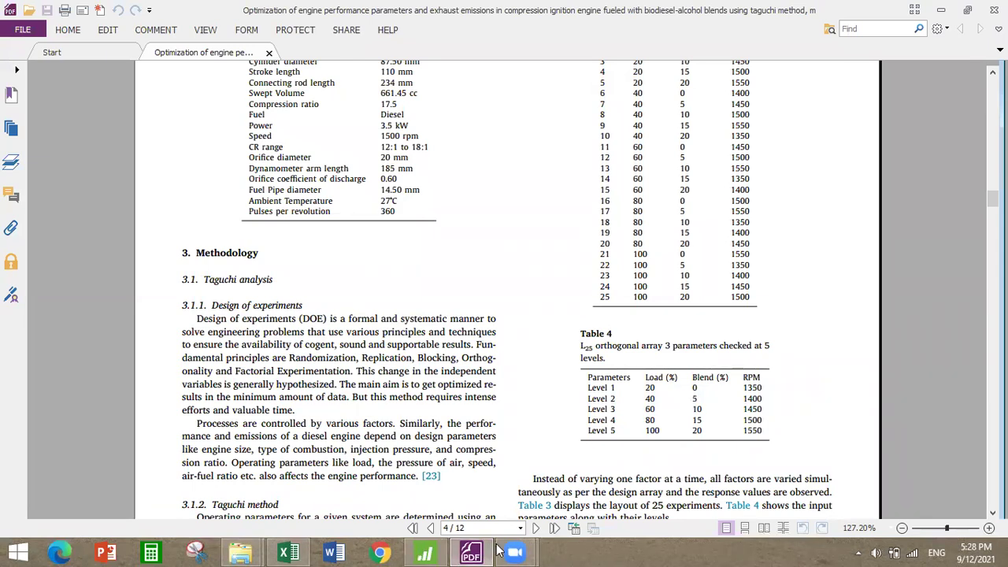
left_click(439, 550)
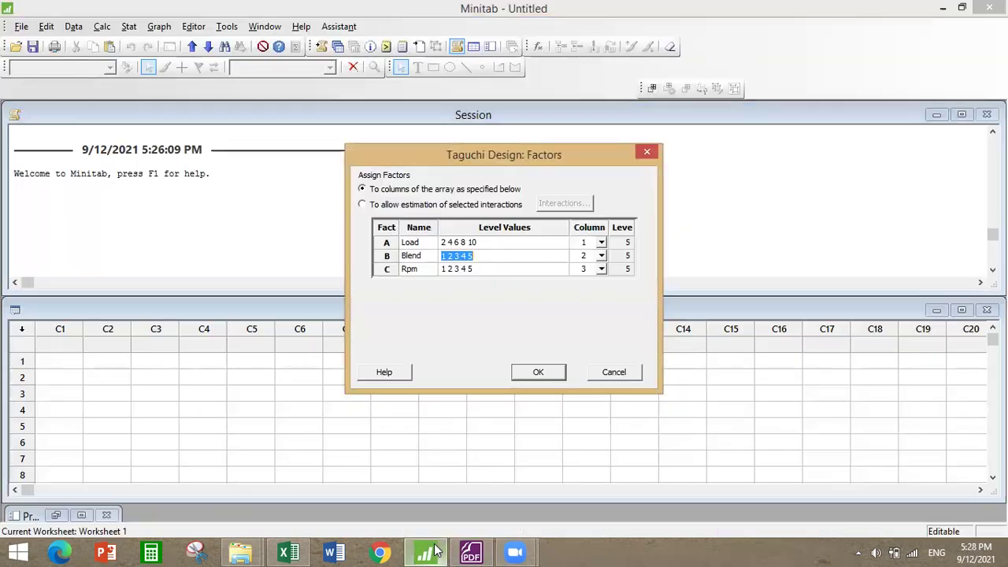
left_click(446, 243)
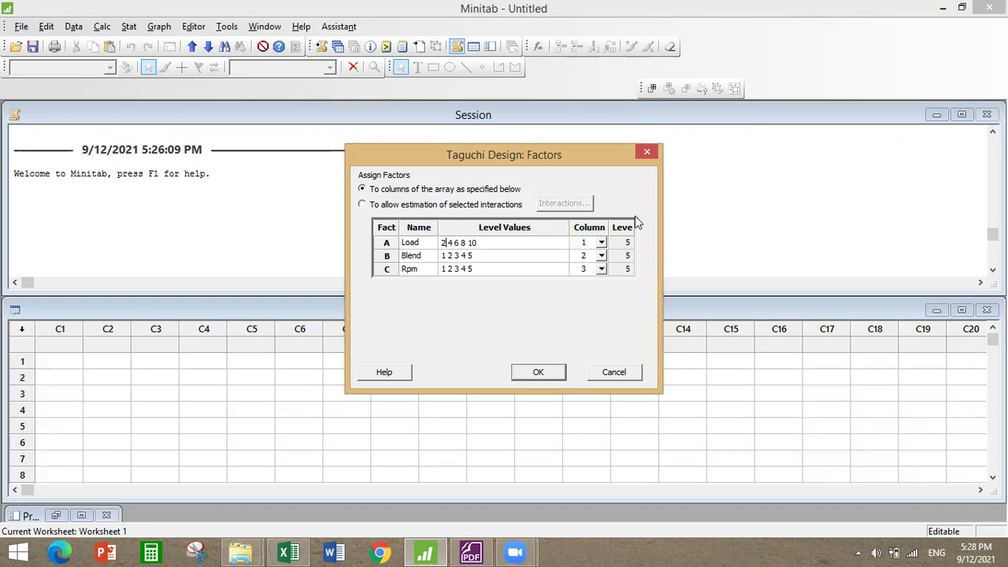
type("0")
key("Right")
key("Right")
type("0")
key("Right")
key("Right")
type("00")
key("Right")
key("Right")
type("0")
Step: Set Blend's levels to 0 5 10 15 20
left_click(477, 255)
left_click_drag(477, 255, 412, 260)
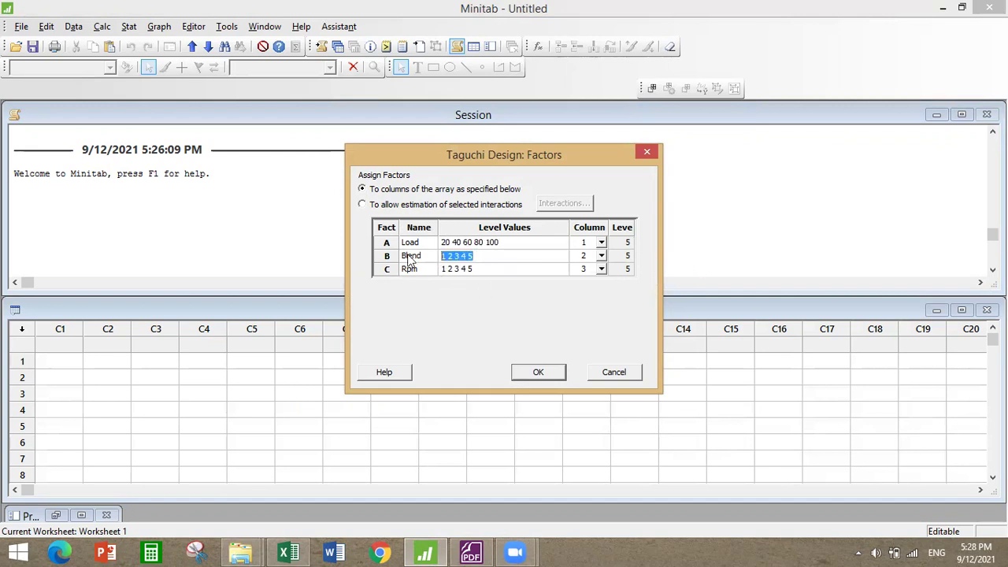
left_click(471, 552)
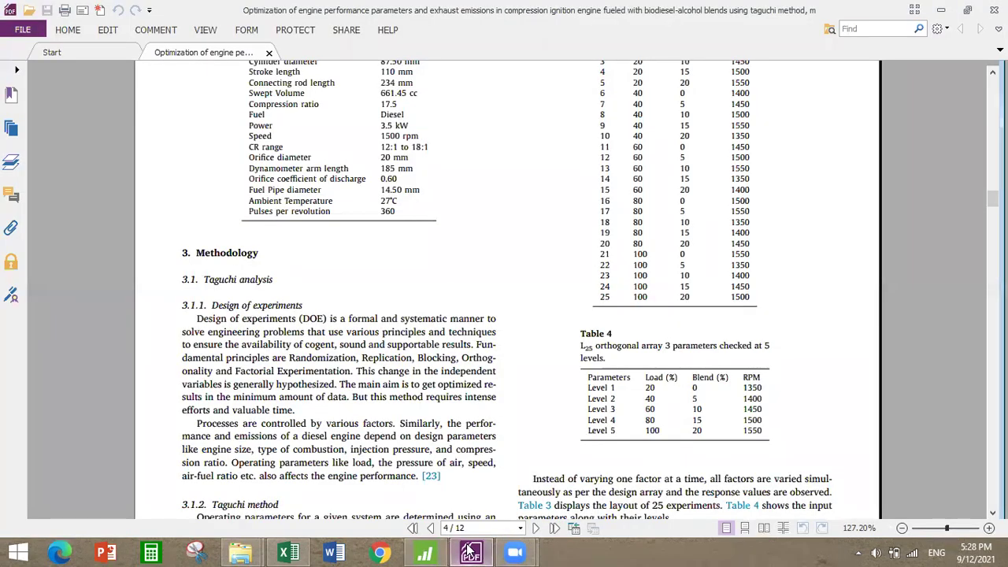
left_click(470, 551)
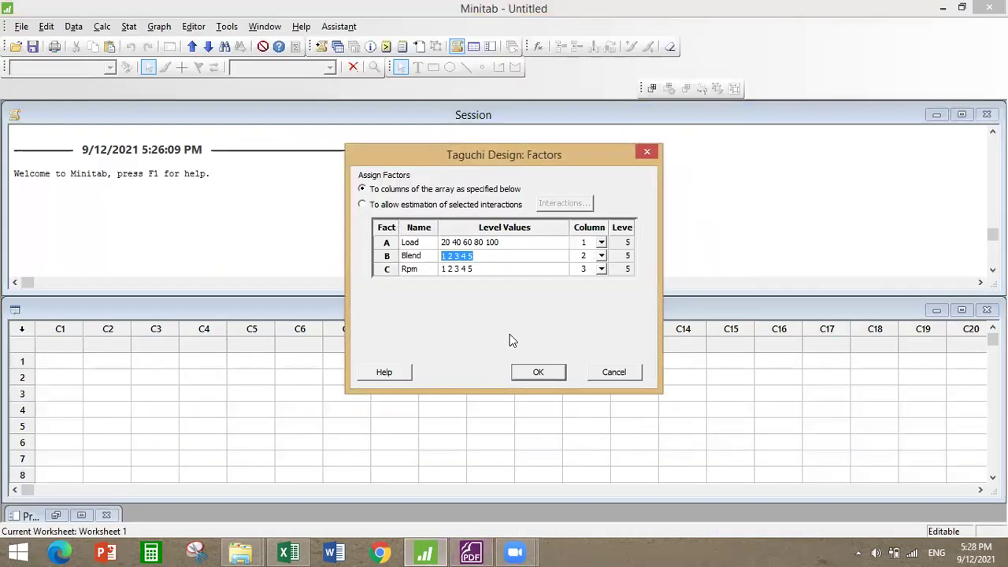
type("0 5 10 15 20")
left_click(472, 271)
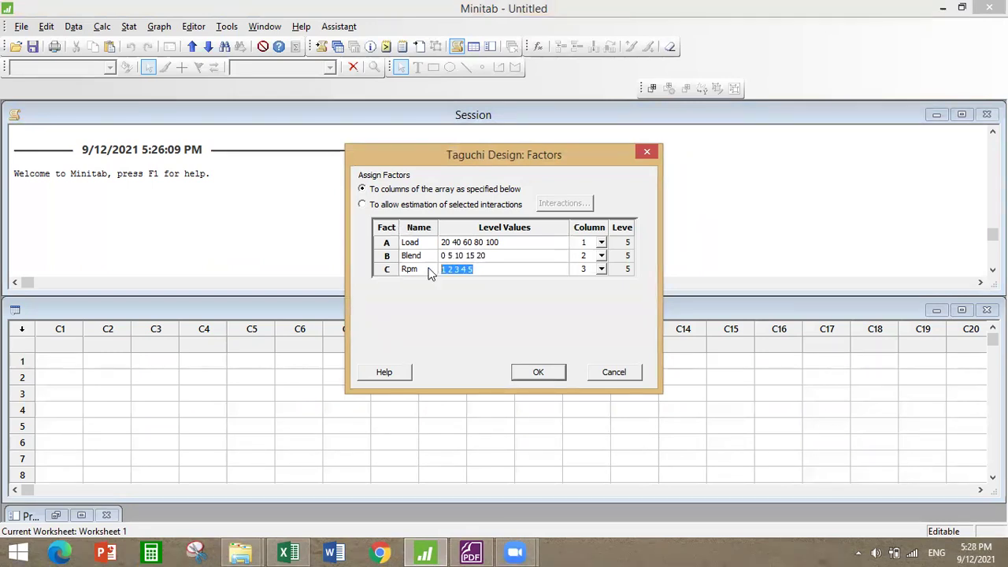
left_click(471, 552)
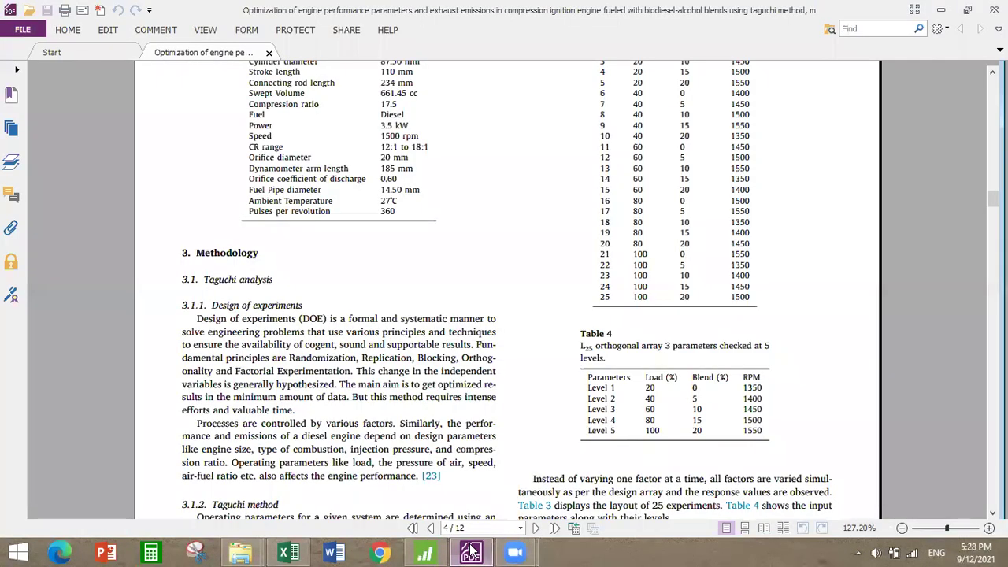
left_click(471, 552)
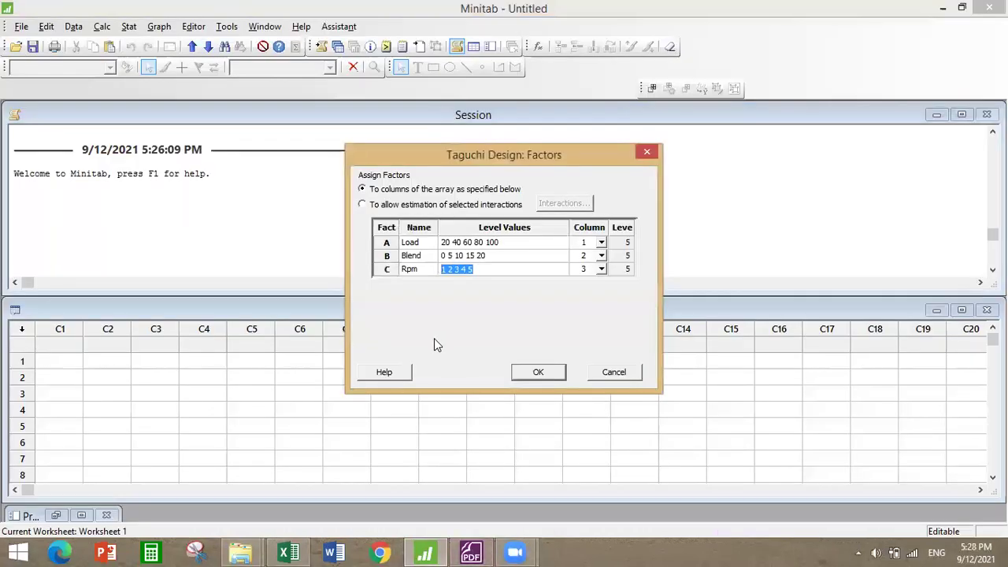
type("1350")
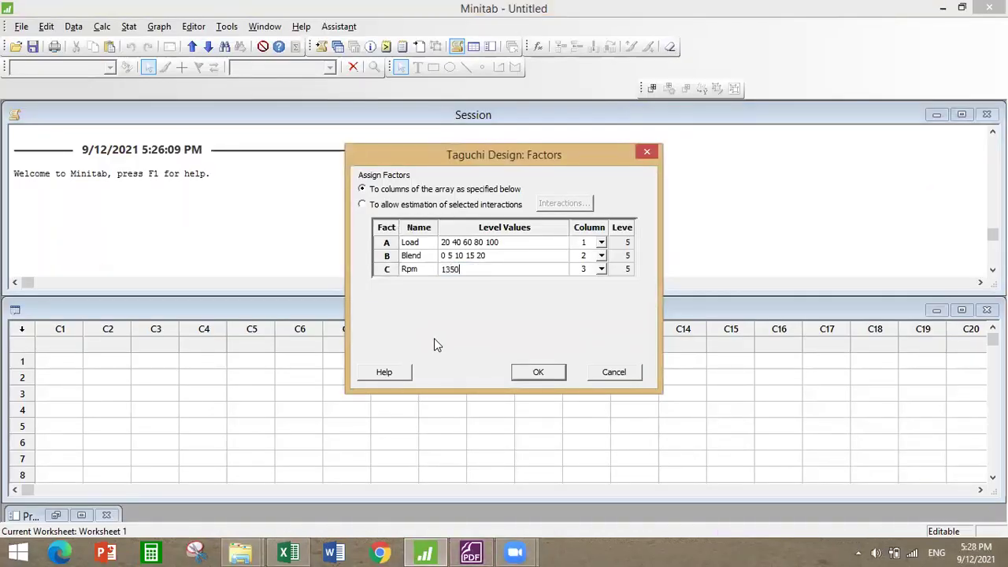
type(" 1400 1450 1500 1550")
left_click(533, 374)
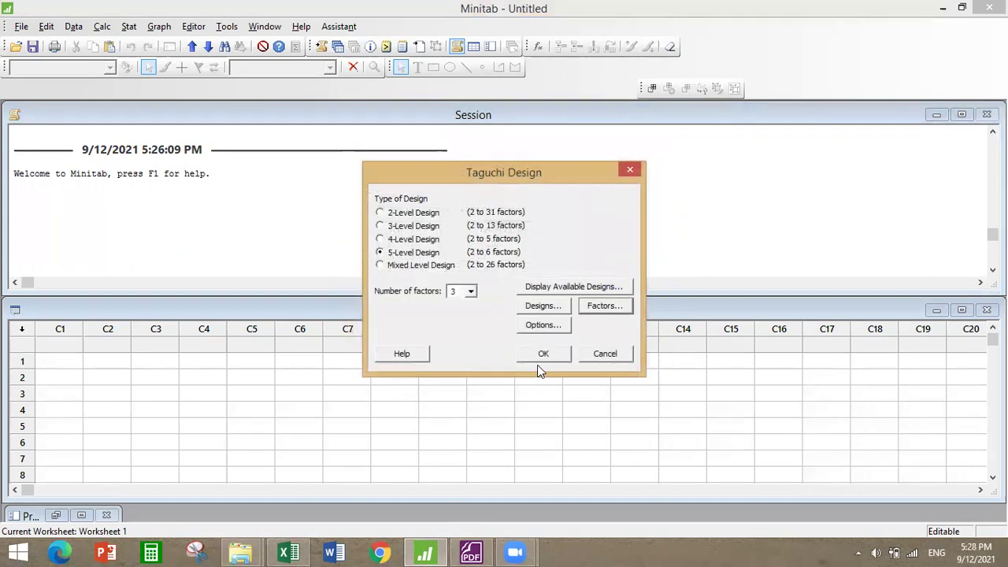
left_click(543, 359)
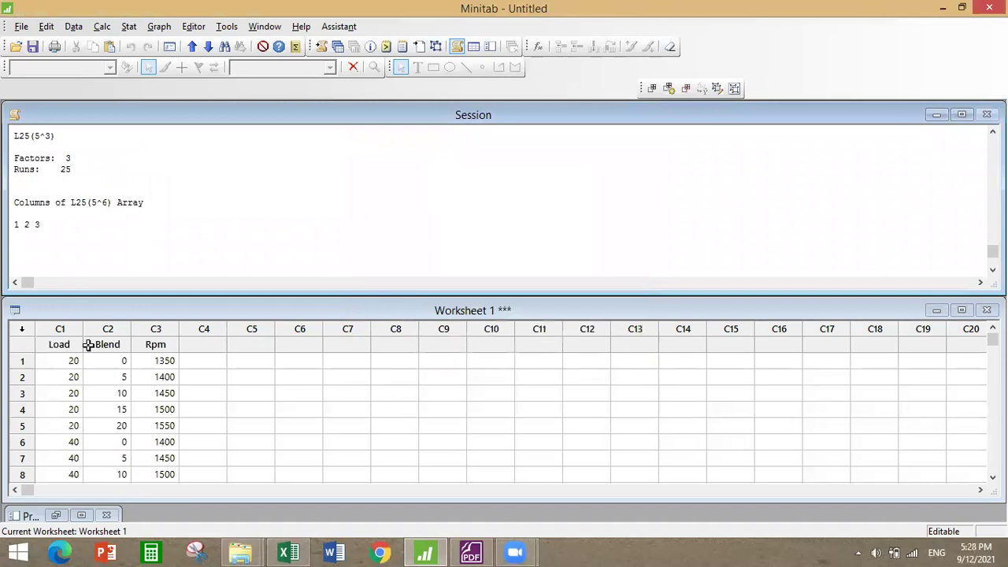
mouse_move(992, 339)
left_mouse_down()
mouse_move(992, 420)
mouse_move(992, 338)
left_mouse_up()
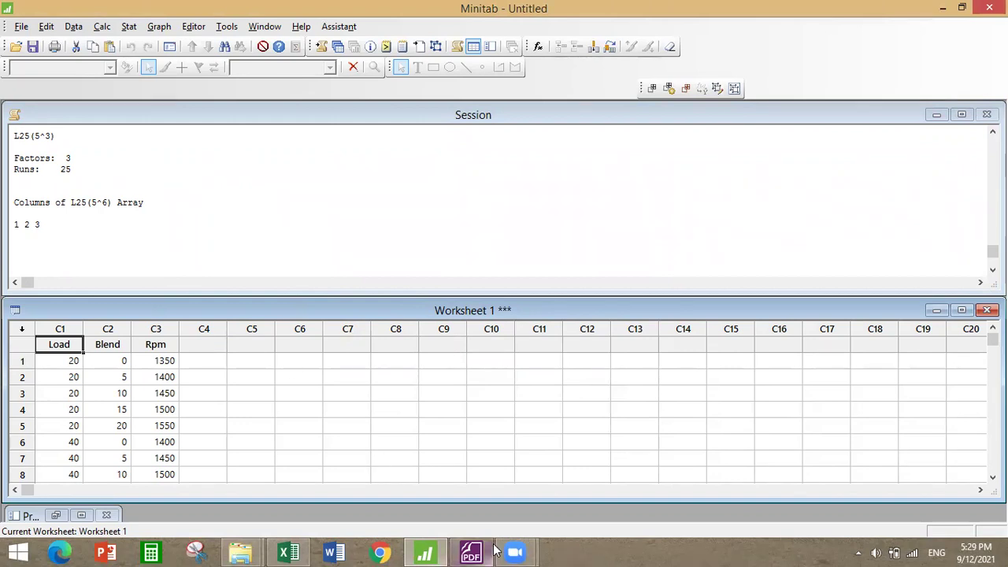
mouse_move(504, 550)
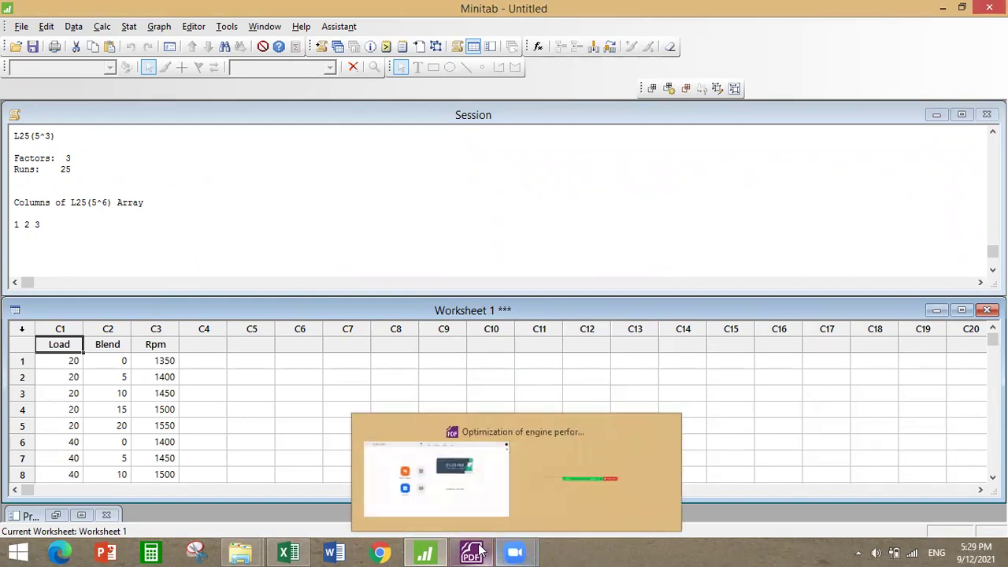
Step: Scroll the paper to Table 5 on page 5 listing BTE, BSFC, CO, NOx, HC and CO2
left_click(471, 551)
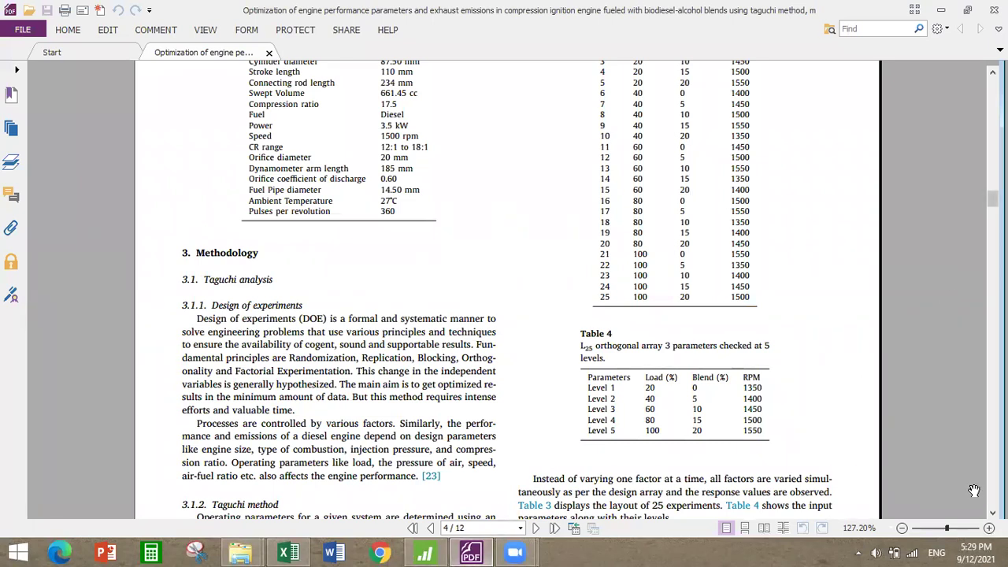
scroll(588, 291, "down", 8)
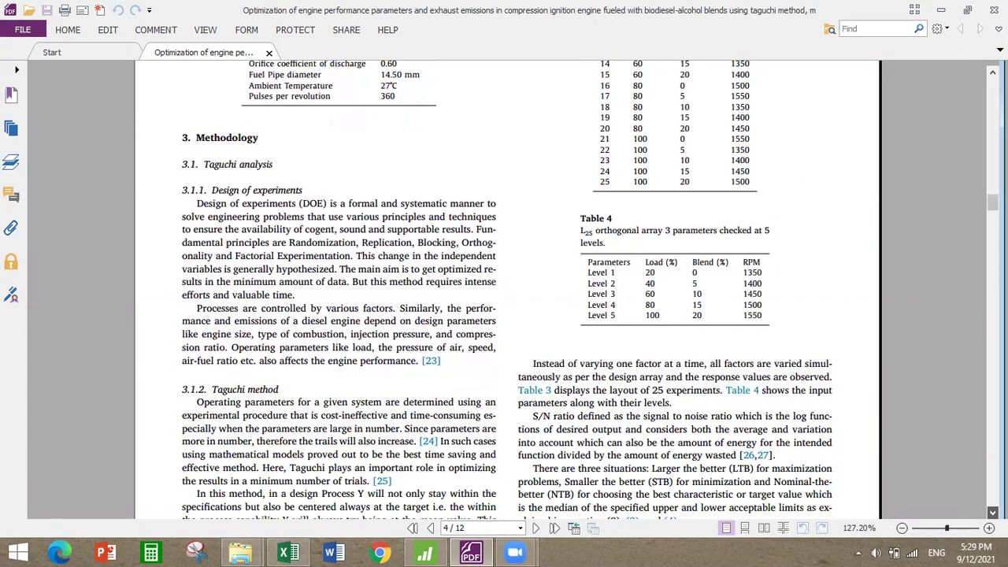
scroll(508, 291, "down", 15)
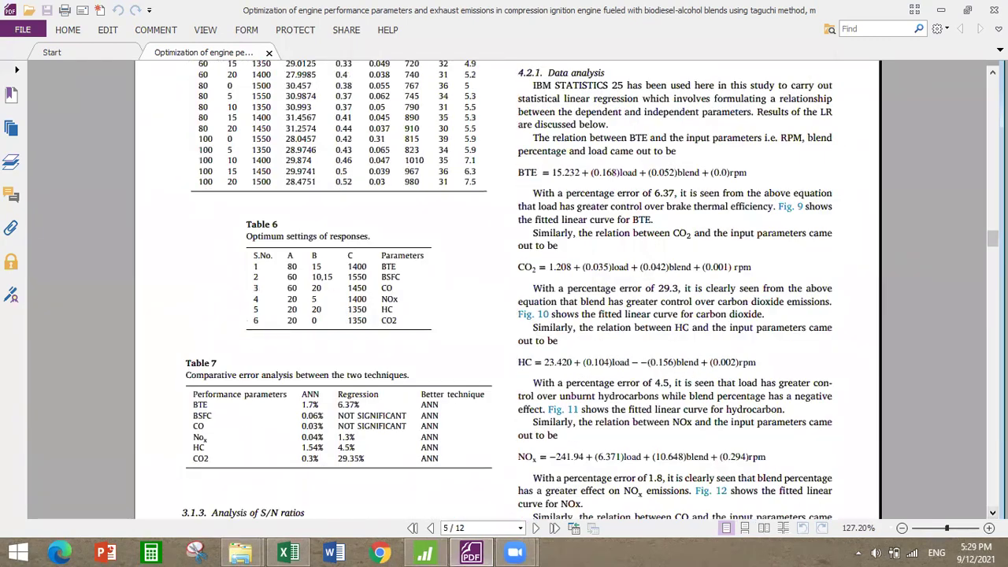
scroll(508, 291, "up", 6)
scroll(508, 291, "up", 10)
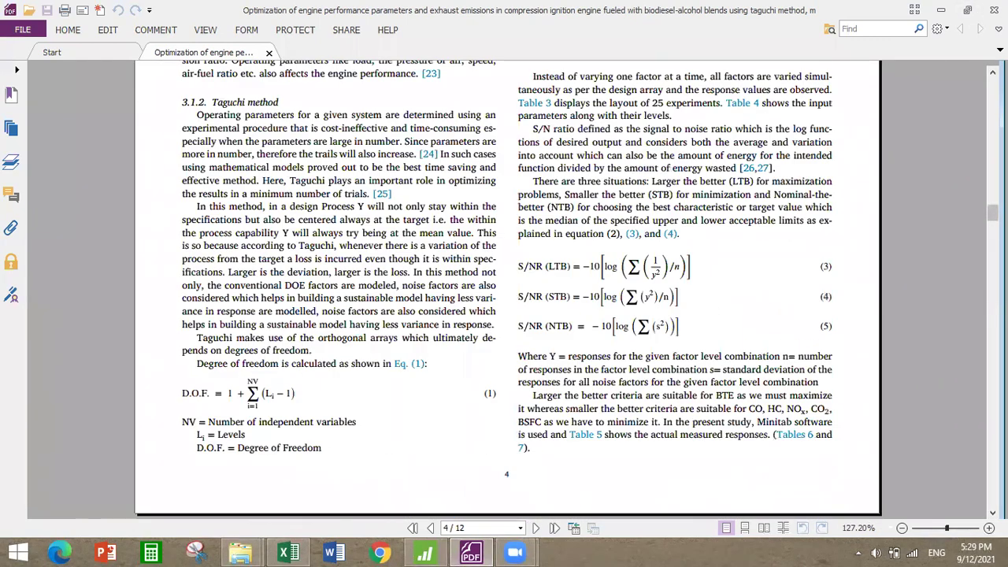
scroll(507, 291, "down", 10)
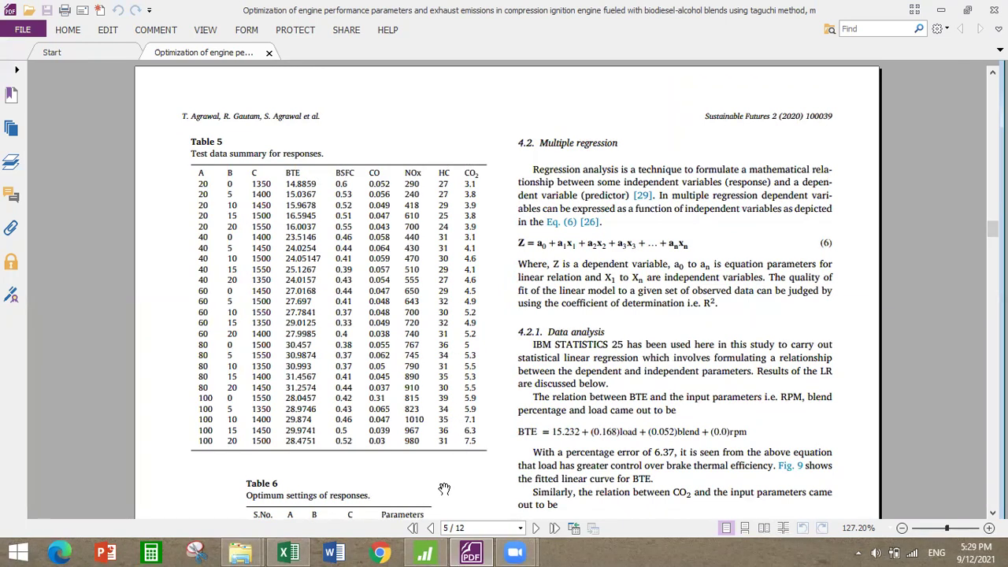
Step: Copy the response data D2:I27 from Excel's Sheet2 for pasting into Minitab
left_click(291, 551)
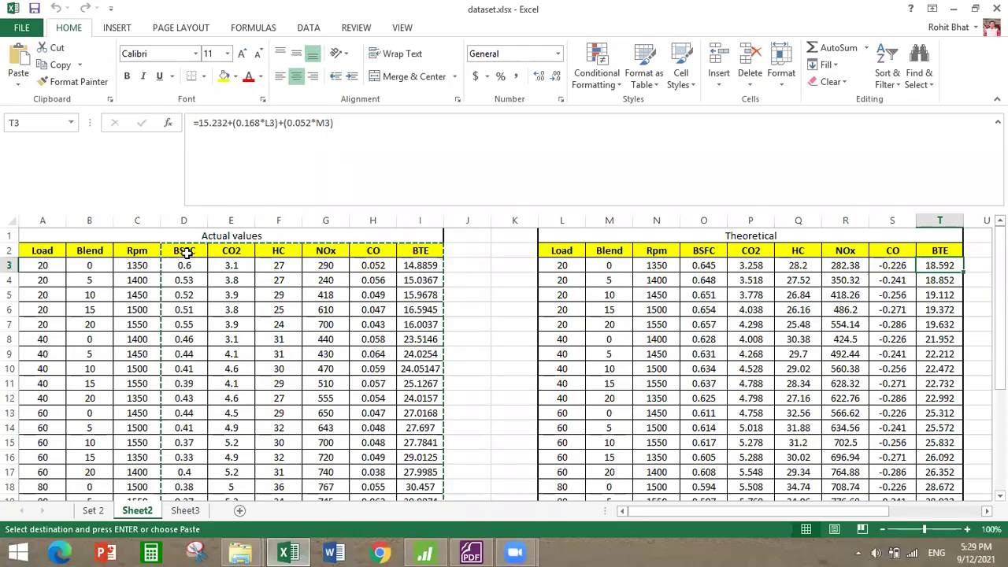
left_click_drag(186, 252, 421, 437)
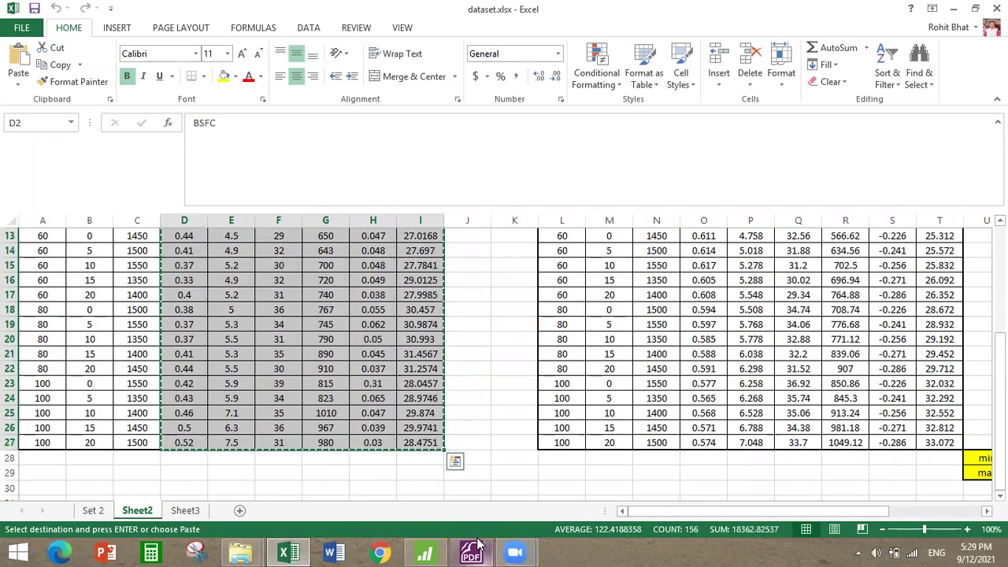
left_click(425, 554)
Step: Paste the six responses into C4–C9 and set BTE as the response in Analyze Taguchi Design
left_click(193, 345)
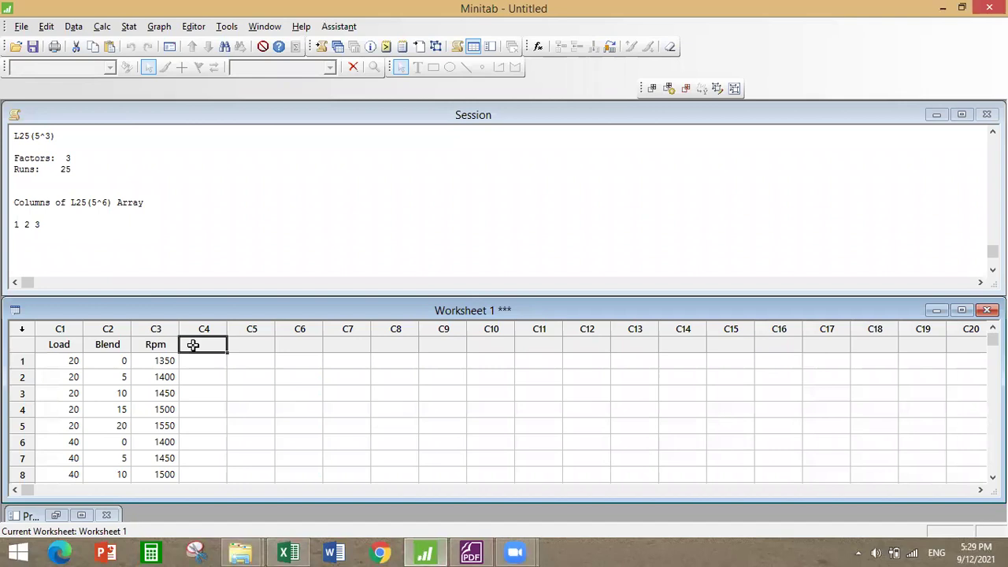
key("ctrl+v")
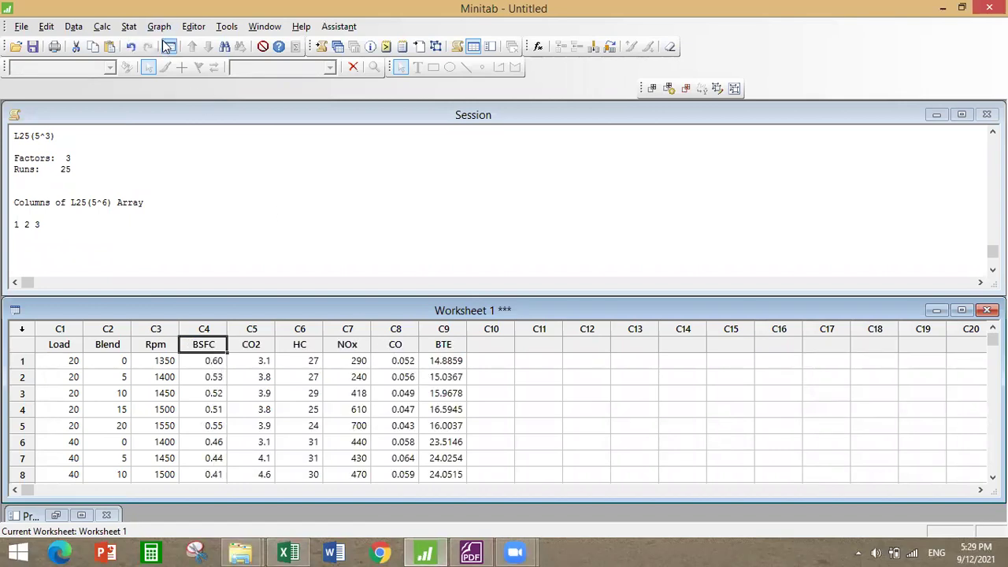
left_click(130, 27)
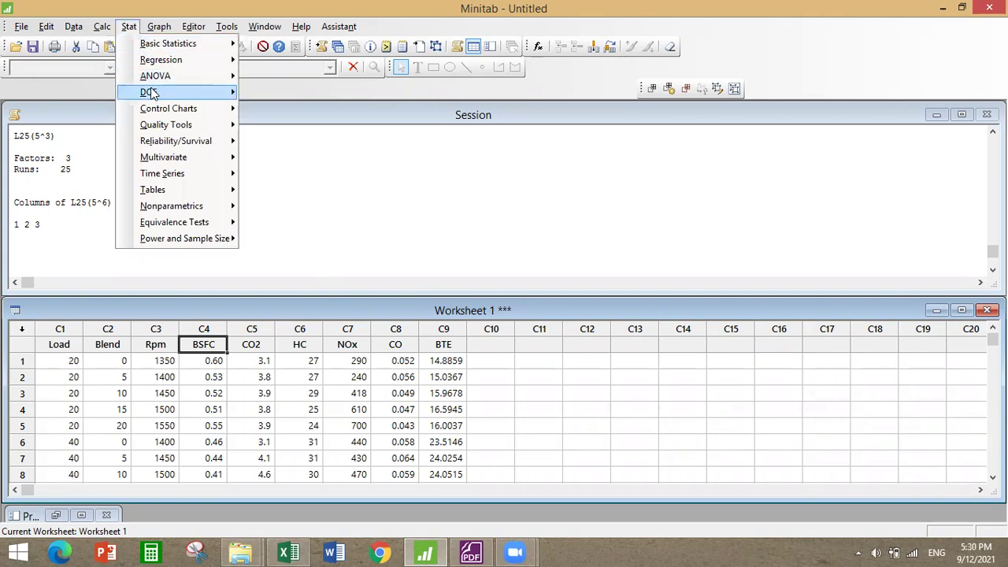
mouse_move(152, 93)
mouse_move(315, 141)
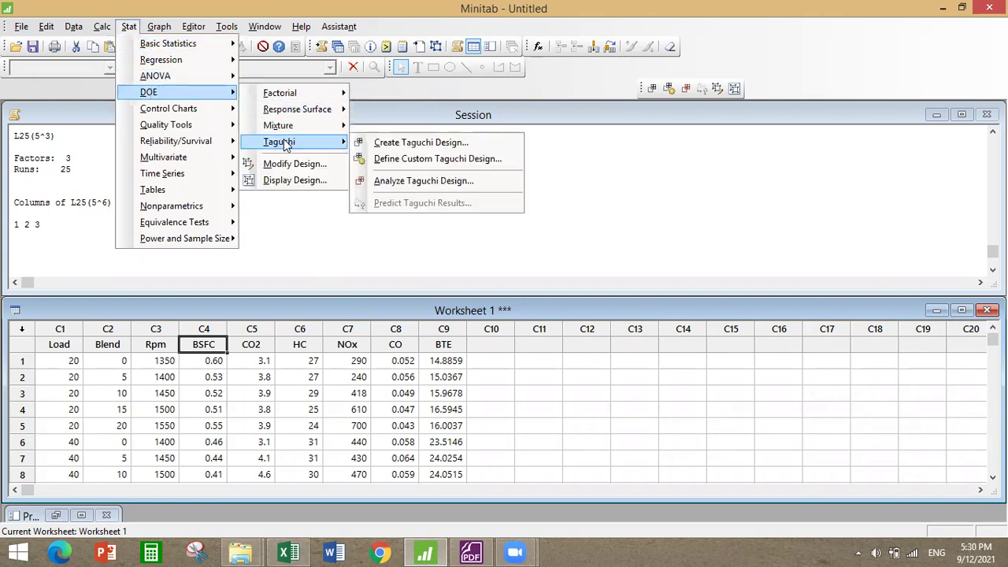
left_click(392, 182)
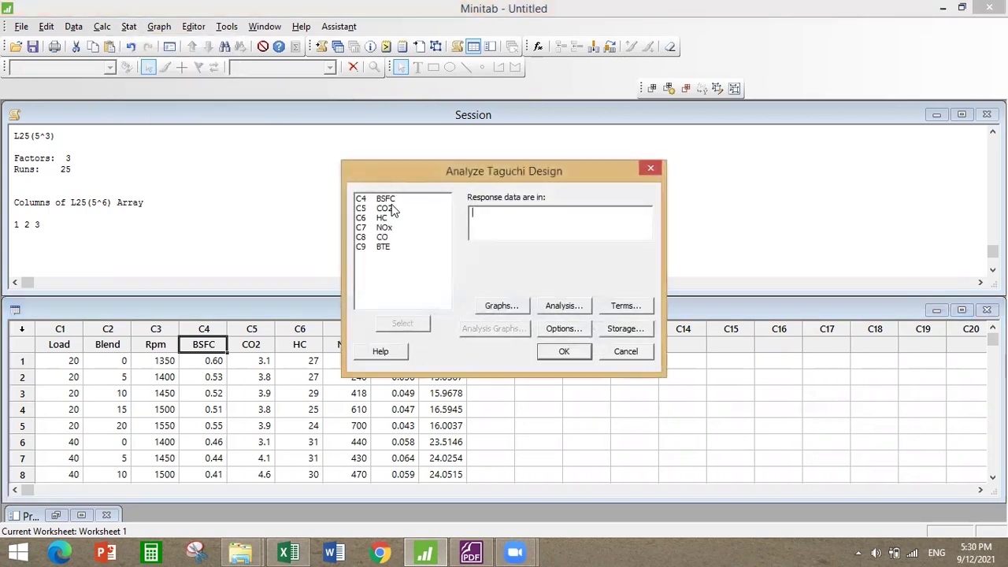
double_click(383, 247)
Step: Use a Larger is better SN ratio, keep default graphs, storage, terms and tables, and run the analysis
left_click(570, 330)
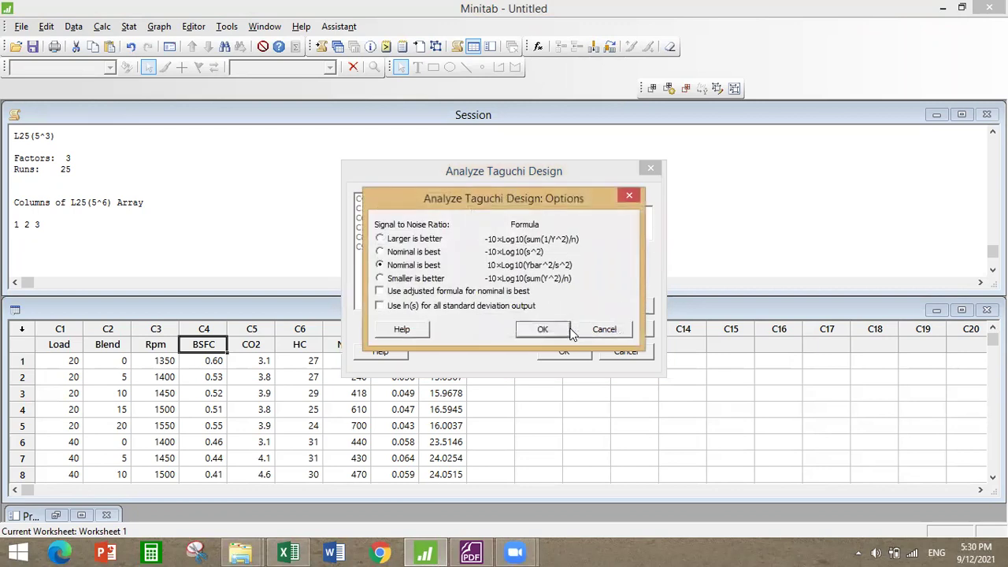
left_click(380, 239)
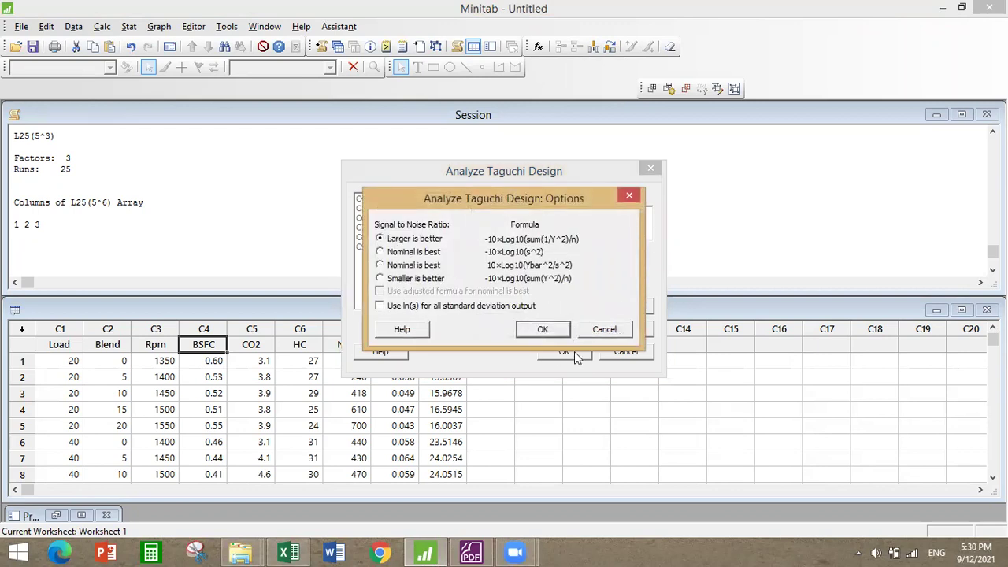
left_click(551, 331)
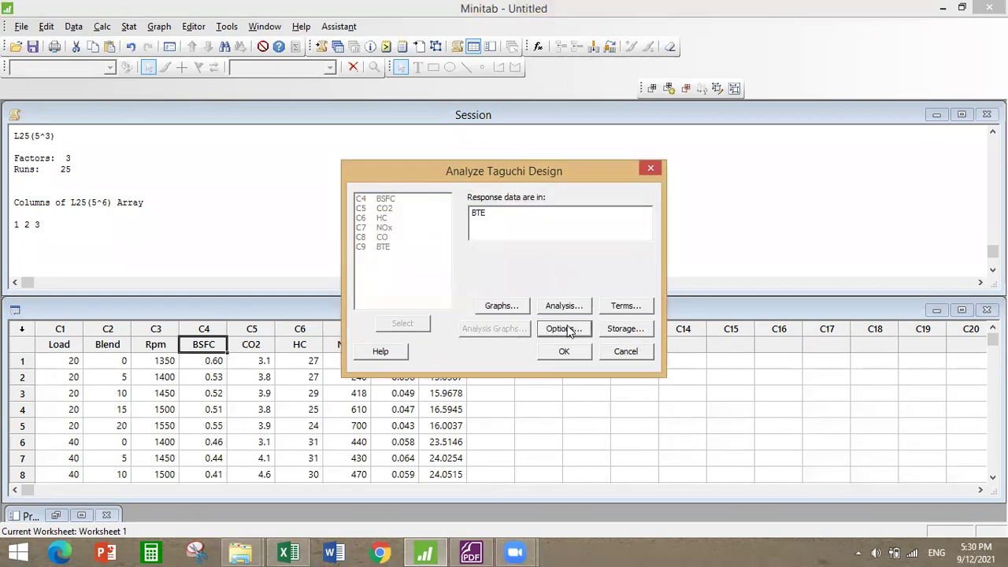
left_click(505, 307)
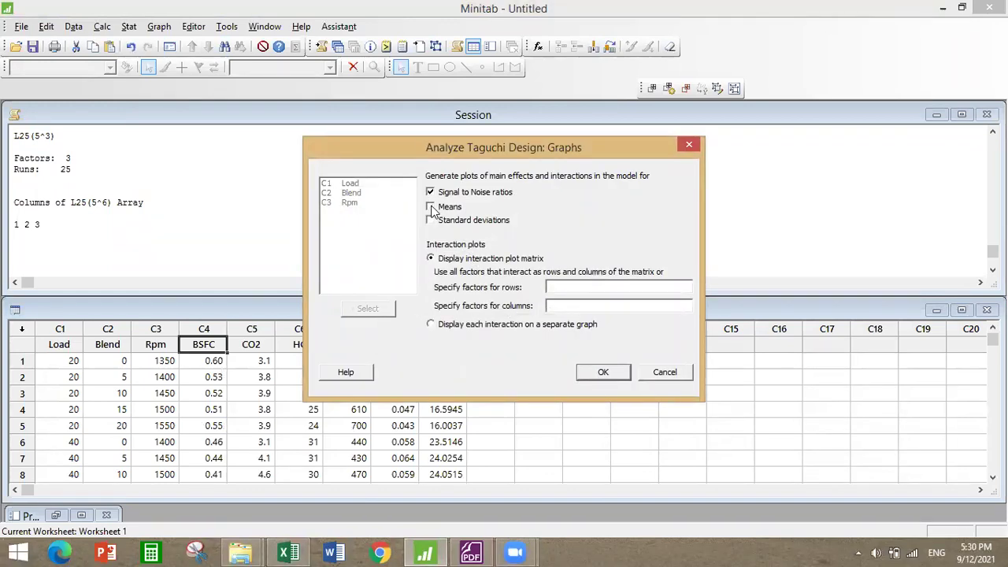
left_click(602, 372)
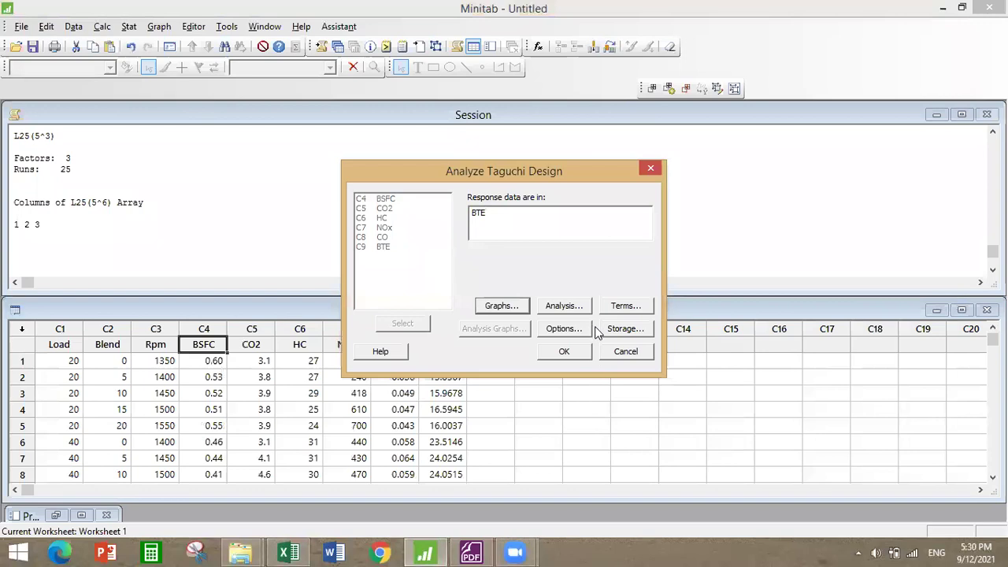
left_click(621, 329)
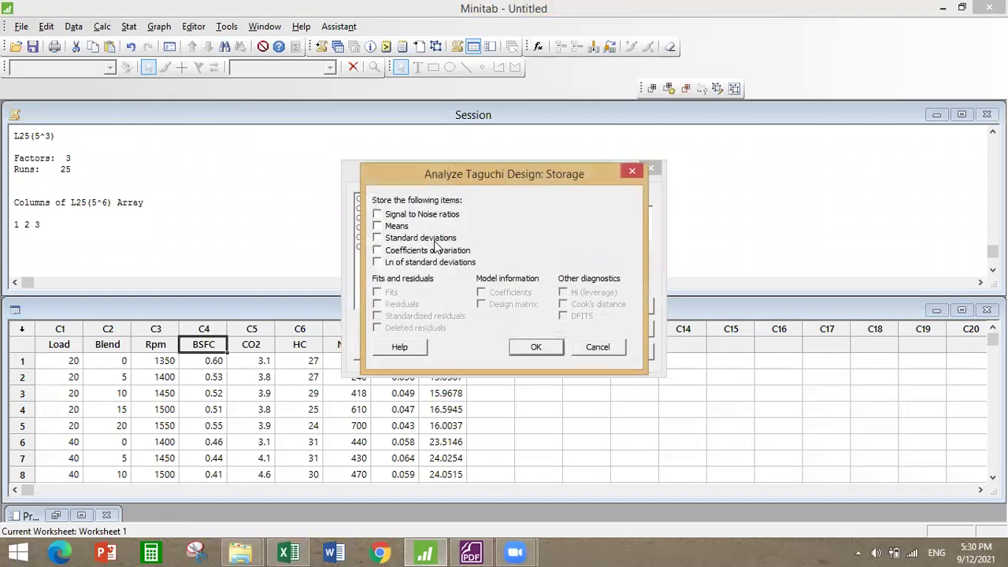
left_click(540, 348)
left_click(608, 309)
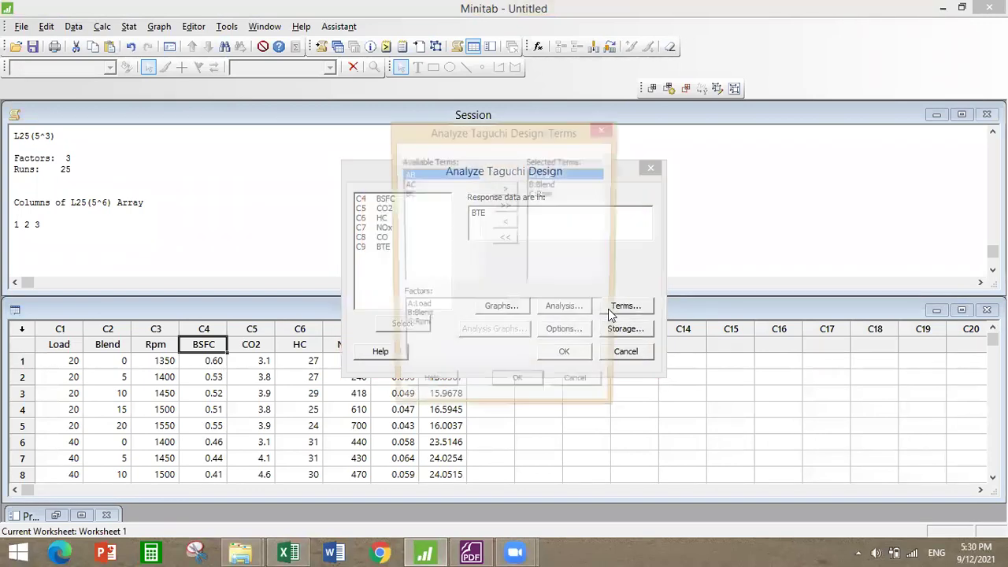
left_click(523, 388)
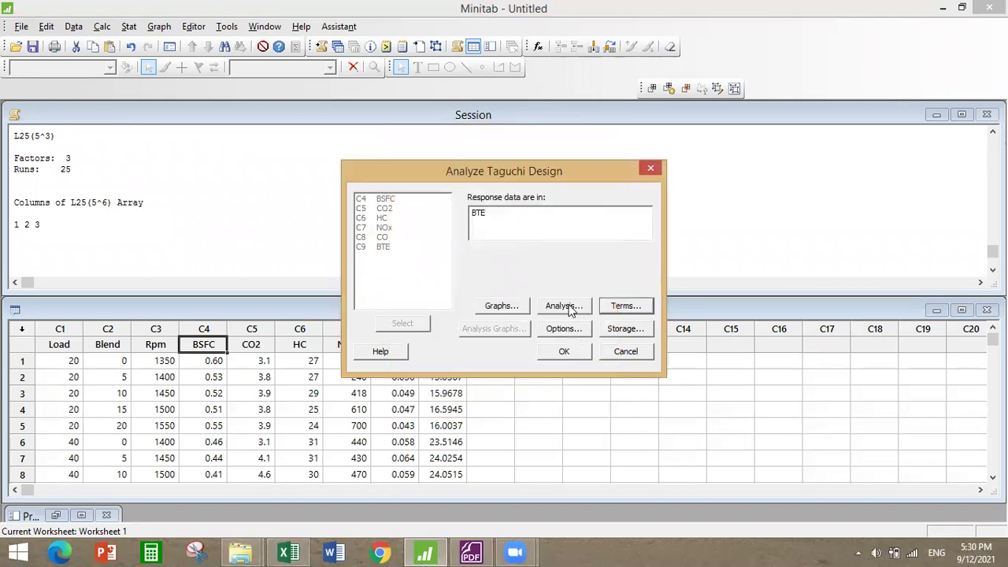
left_click(571, 311)
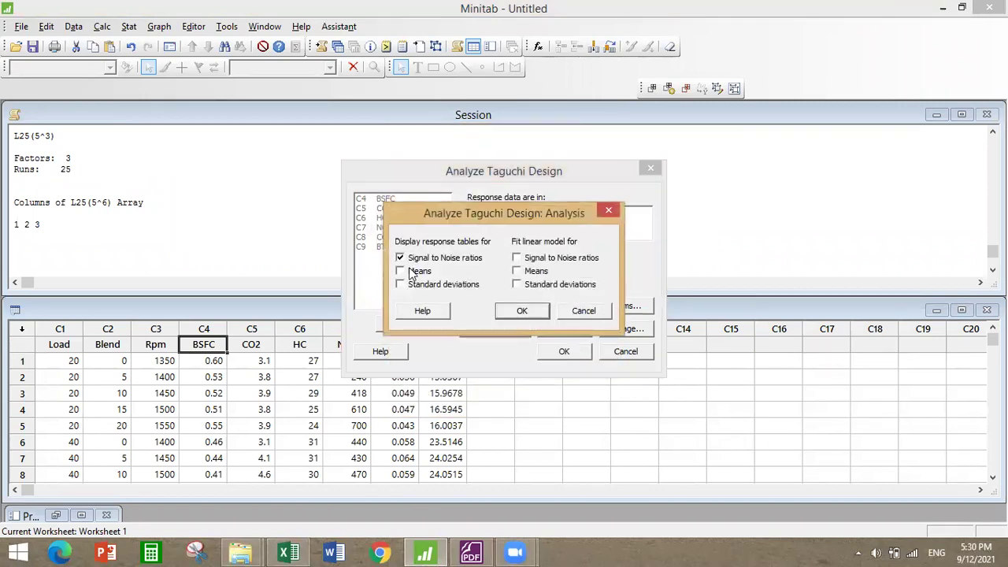
left_click(522, 311)
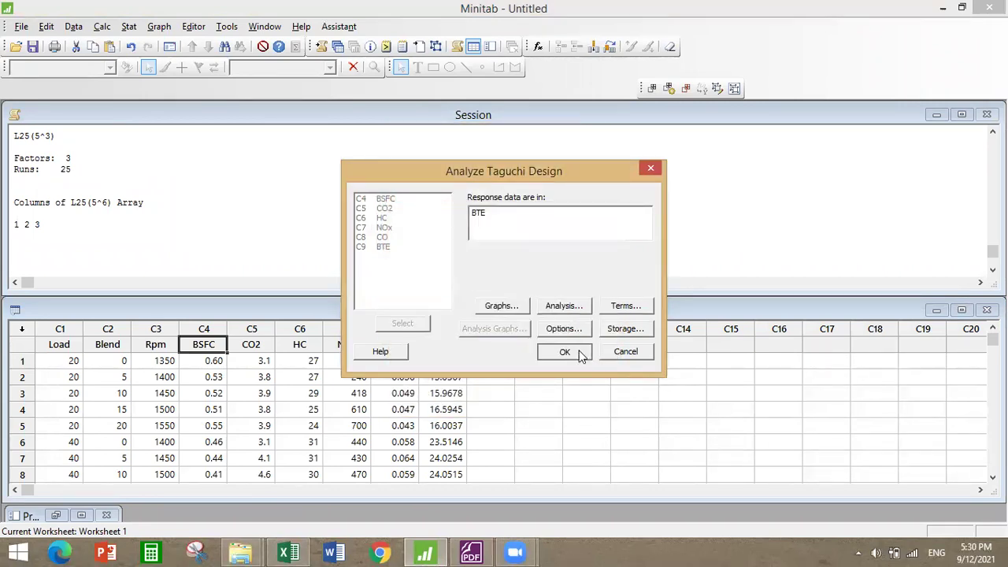
left_click(580, 353)
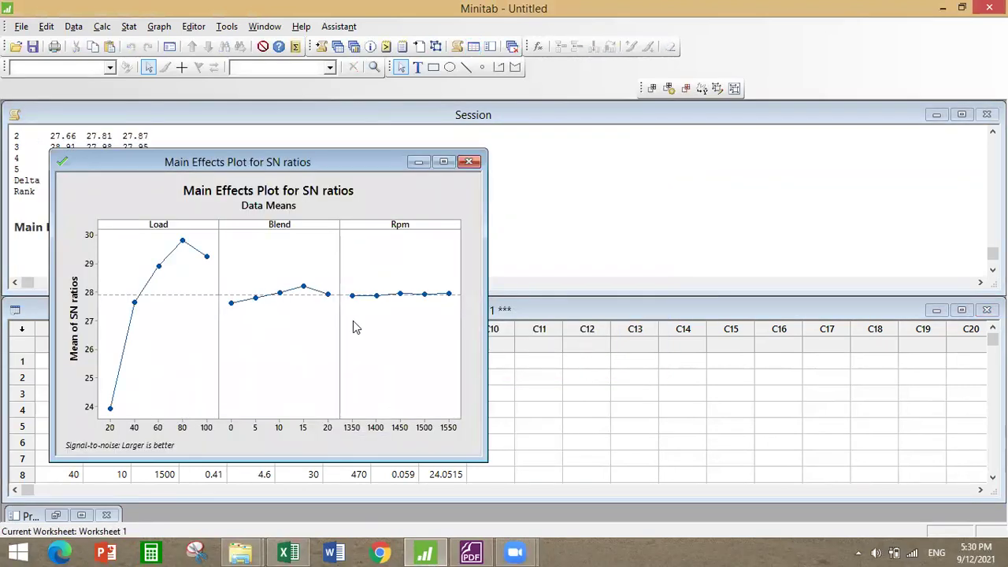
left_click(470, 551)
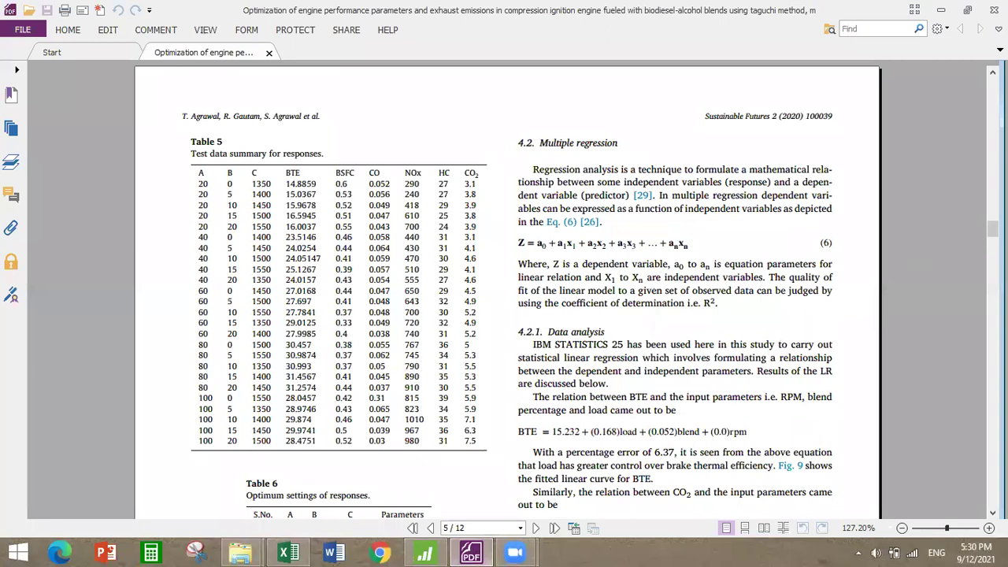
Step: Scroll the paper to page 6's Fig. 4 BTE plot and tile it beside Minitab's plot
left_click_drag(992, 229, 992, 267)
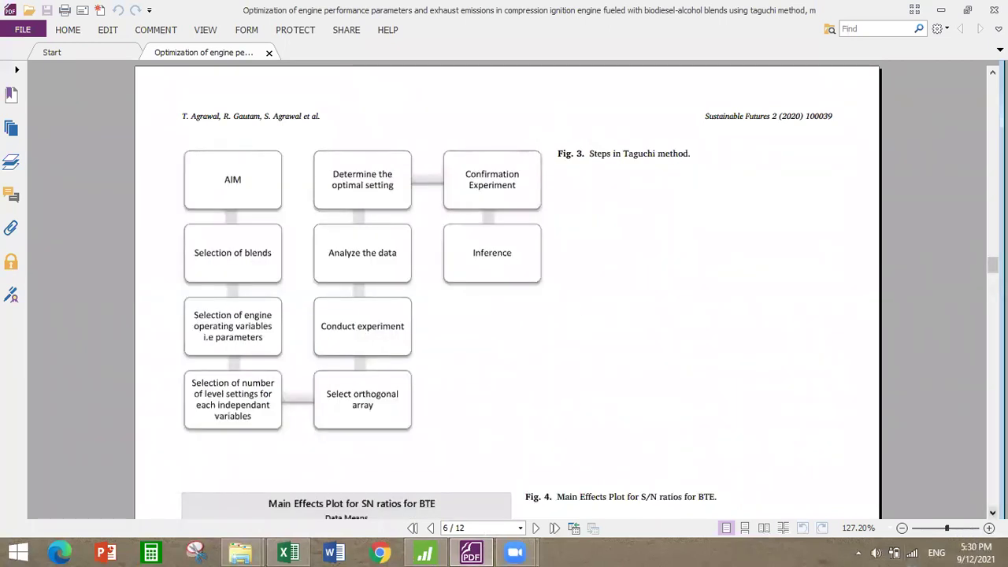
scroll(896, 260, "down", 4)
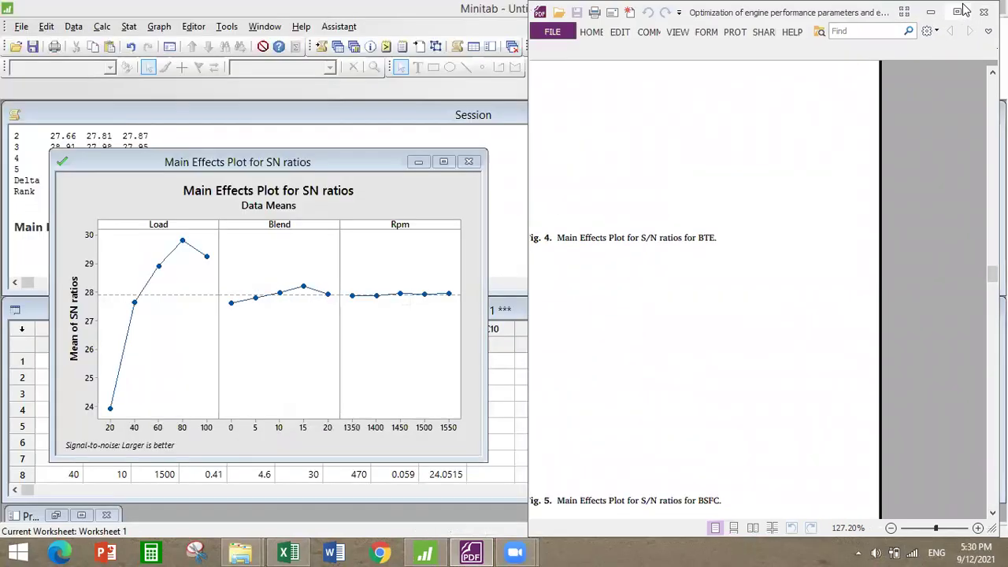
left_click(967, 10)
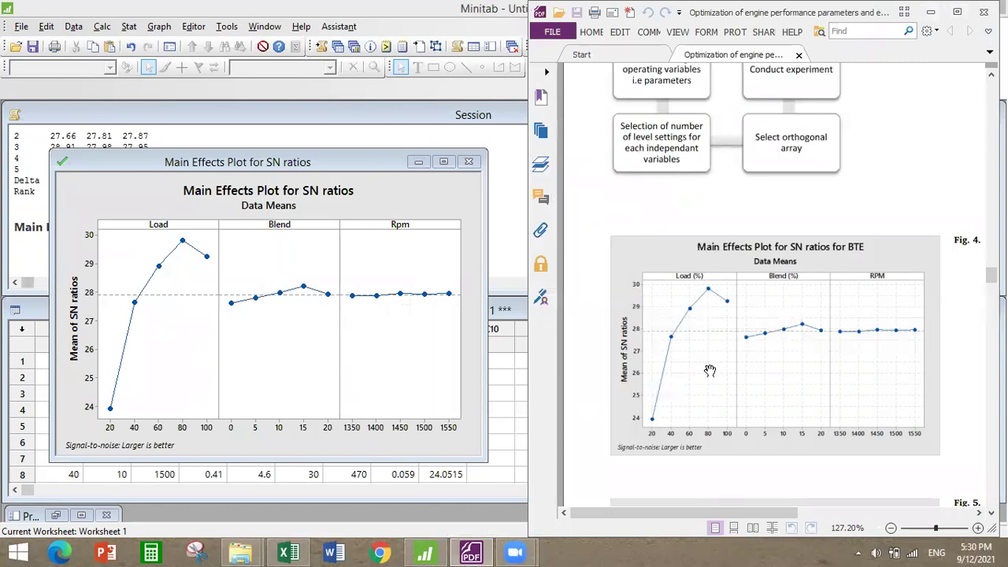
Step: Read the point means on Minitab's SN-ratio main effects plot, then switch to the Excel dataset
left_click(929, 12)
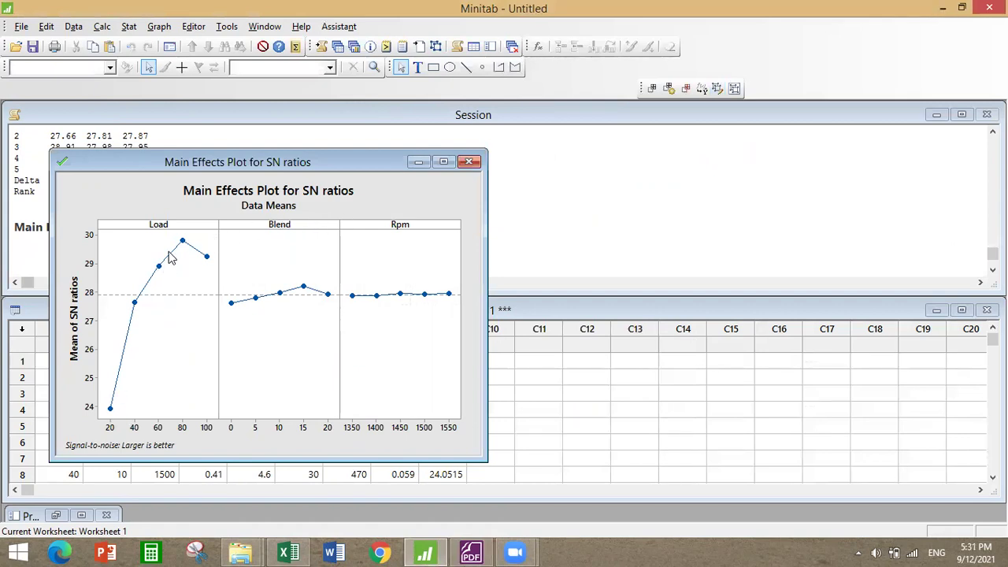
mouse_move(204, 258)
left_click(291, 553)
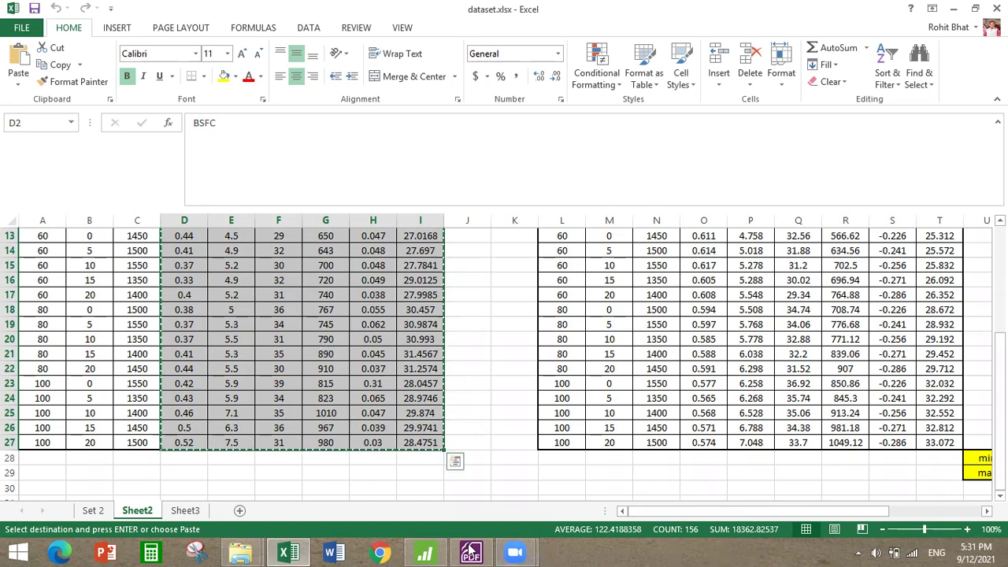
Step: Compare Excel's response columns D–I with Minitab's and the paper's BTE main effects plots, ending on Minitab
left_click(429, 552)
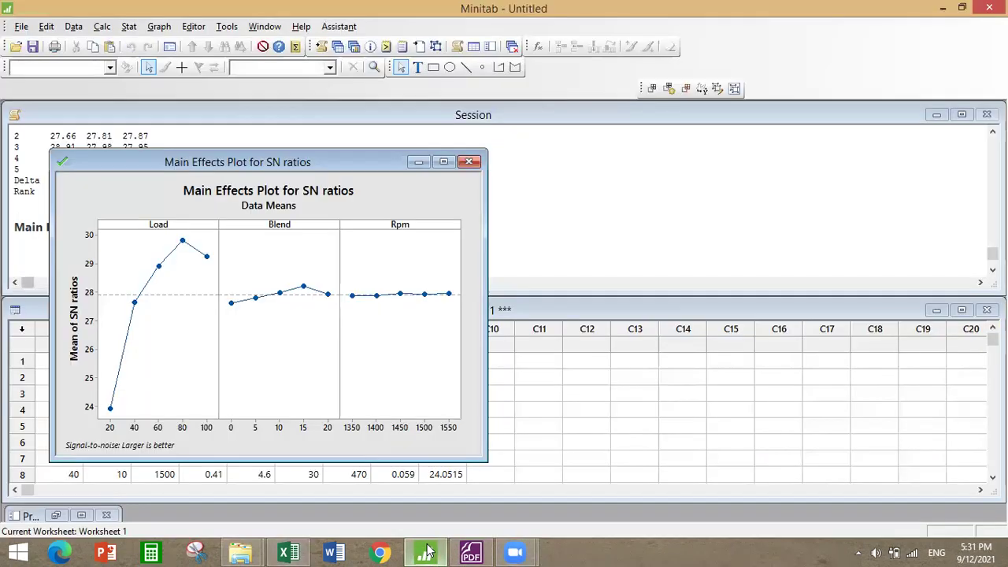
left_click(428, 551)
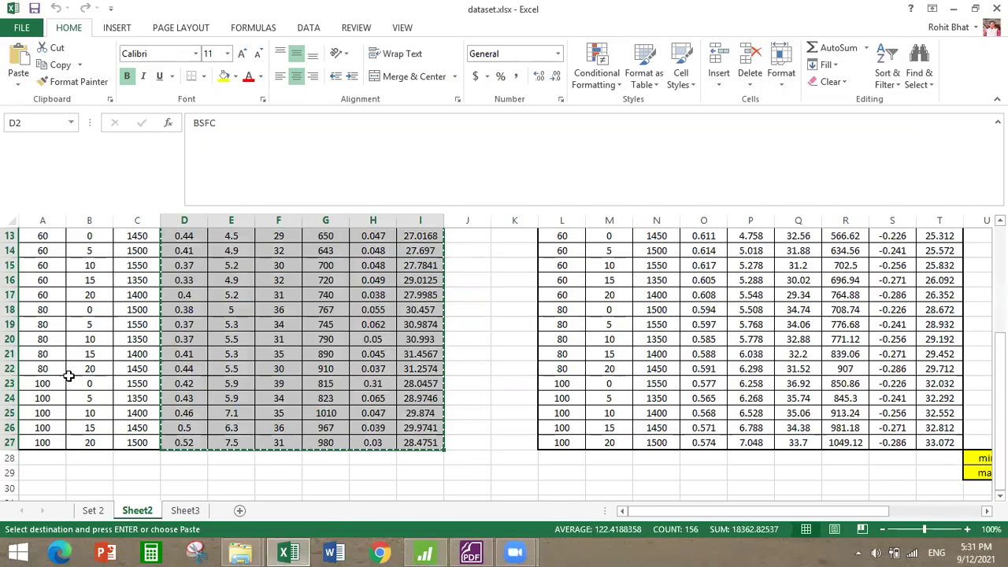
left_click(429, 552)
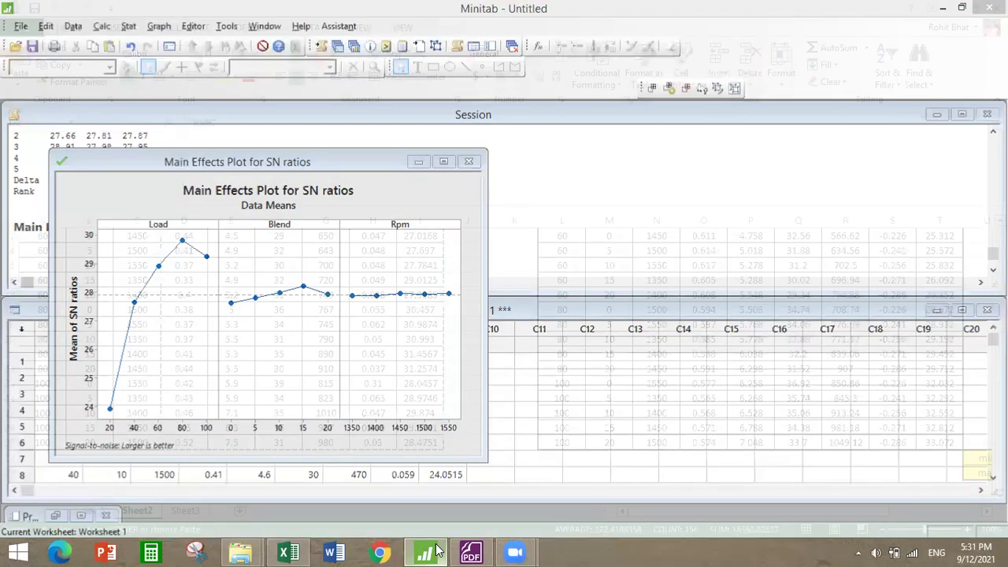
left_click(429, 551)
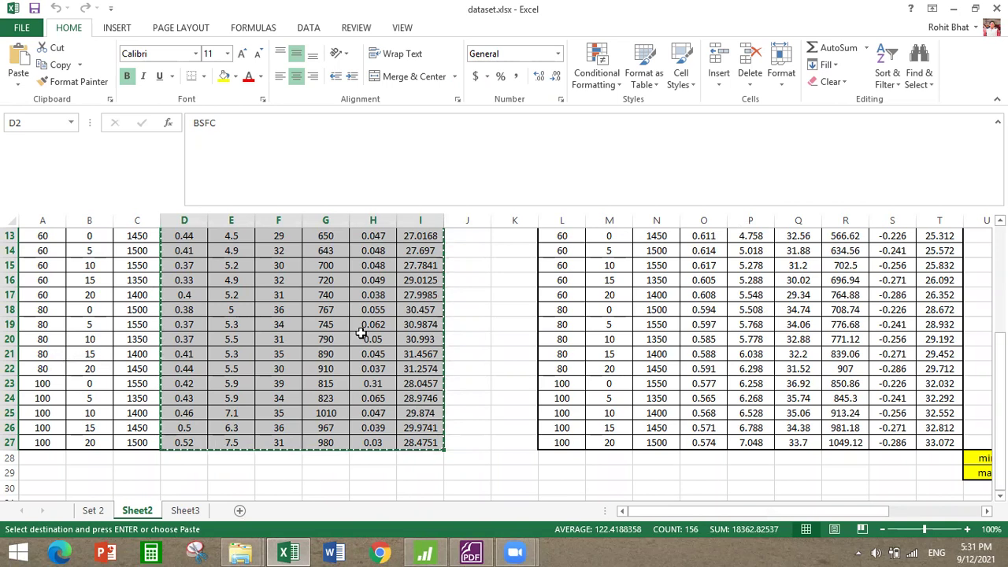
key("ctrl+v")
left_click(470, 552)
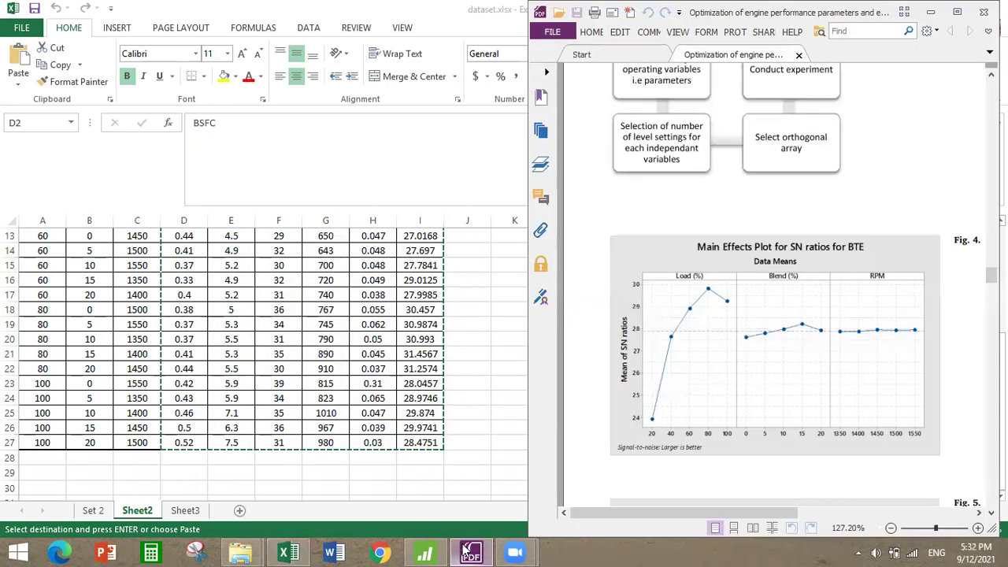
left_click(470, 551)
left_click(425, 551)
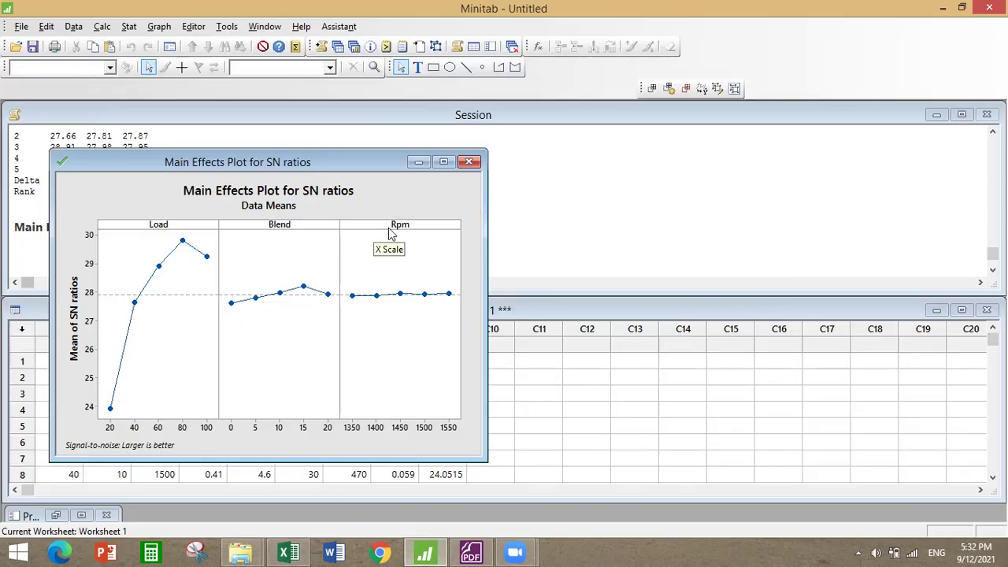
Step: Minimize the main effects plot and set BSFC, CO2, HC, NOx and CO as Taguchi responses
left_click(422, 163)
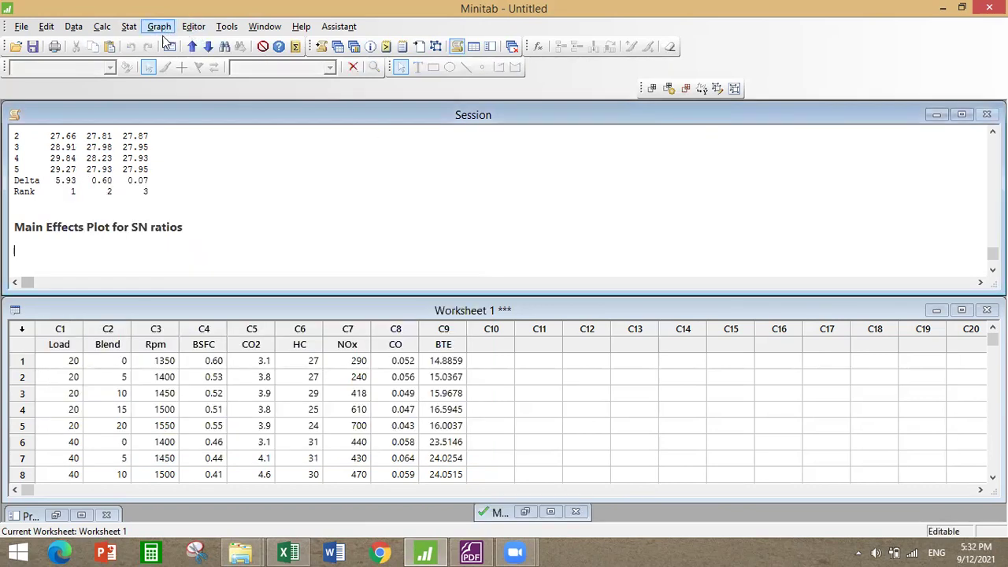
left_click(130, 26)
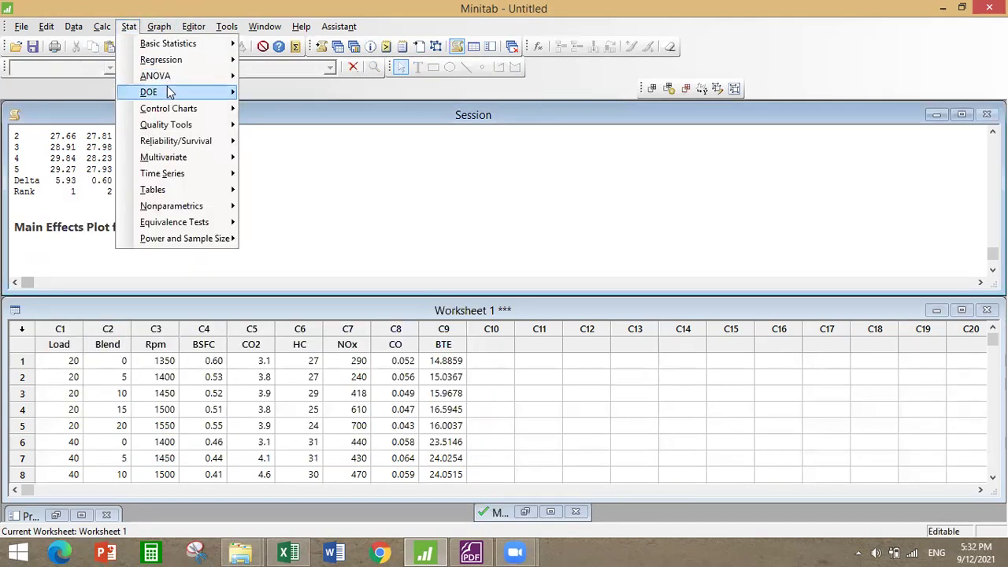
mouse_move(169, 93)
mouse_move(319, 141)
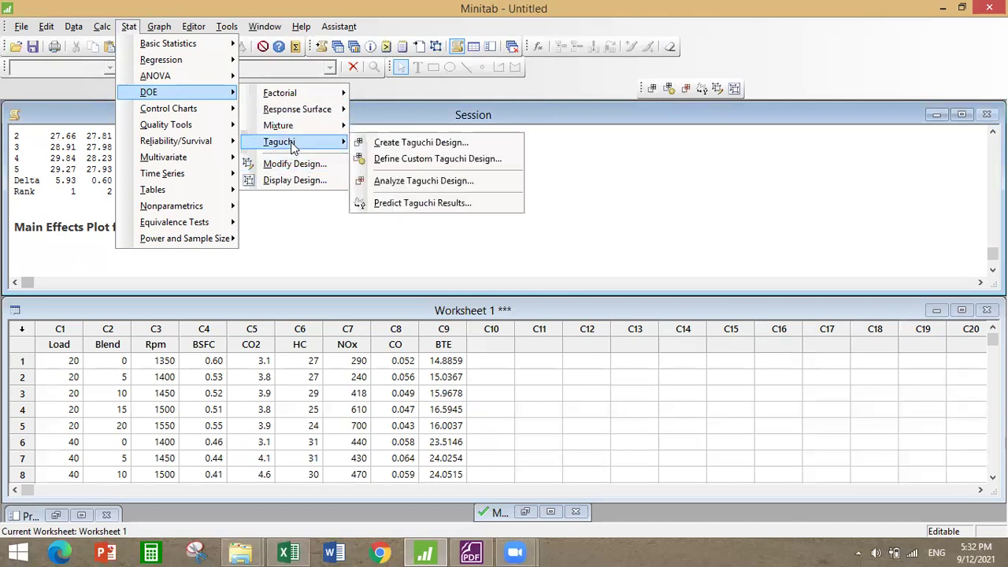
left_click(388, 180)
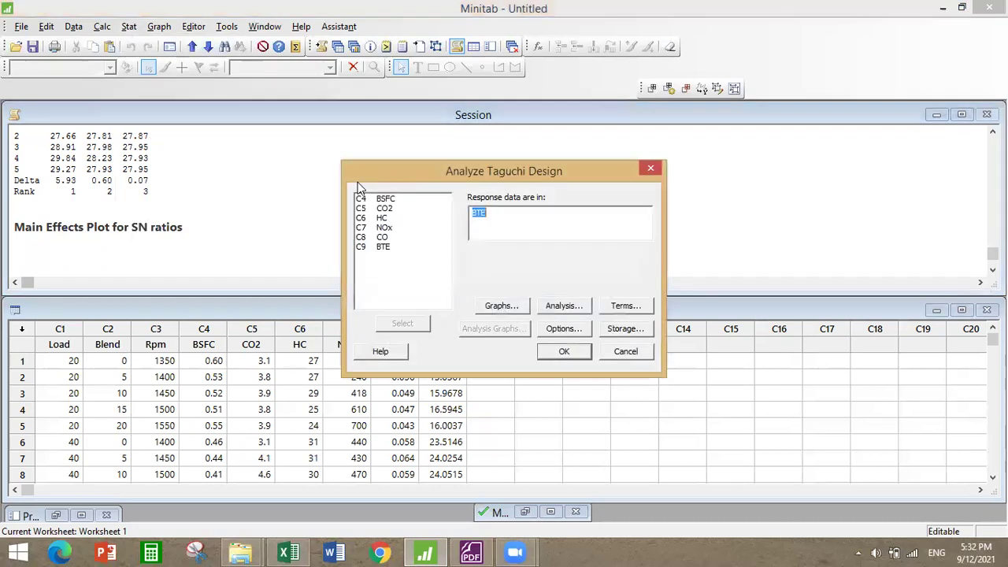
left_click(382, 238)
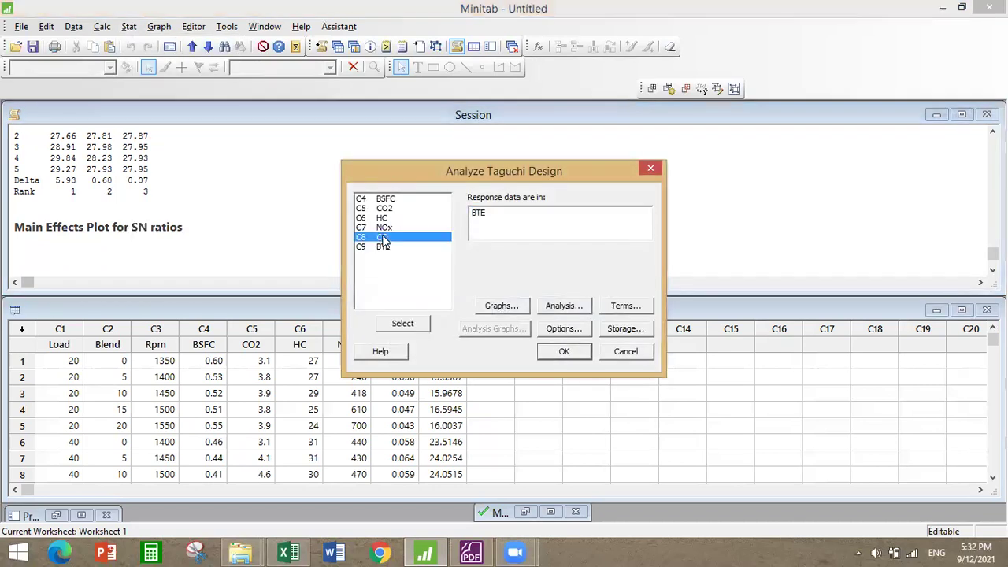
double_click(386, 198)
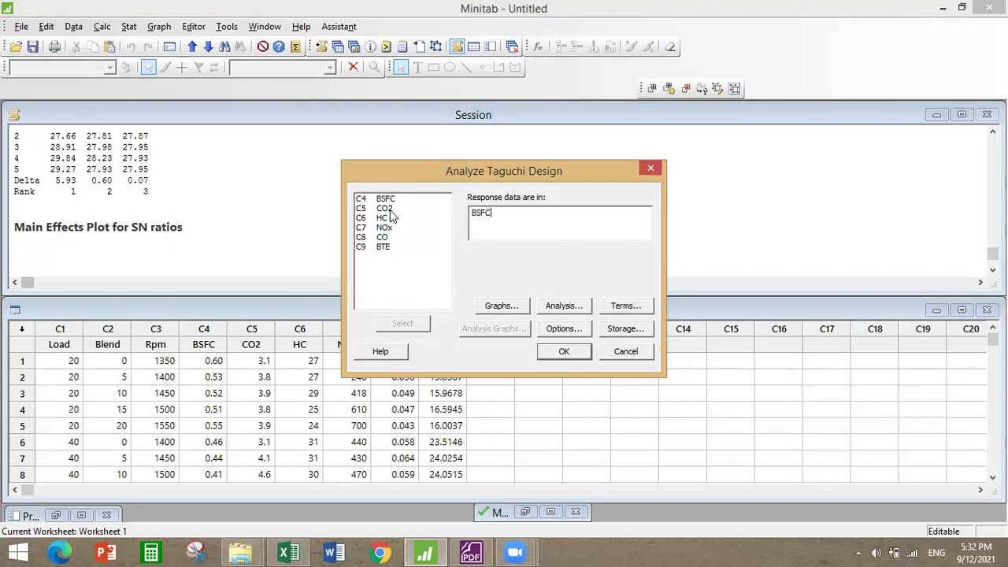
double_click(386, 208)
double_click(383, 217)
double_click(384, 228)
double_click(382, 237)
Step: Review the Storage and Options settings unchanged, then cancel the Taguchi analysis
left_click(634, 332)
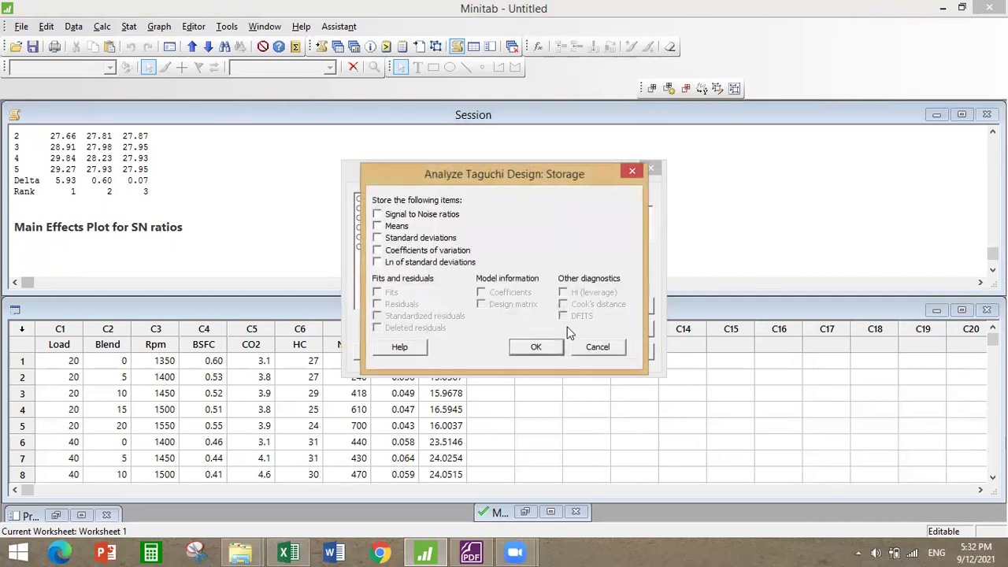
left_click(538, 347)
left_click(561, 329)
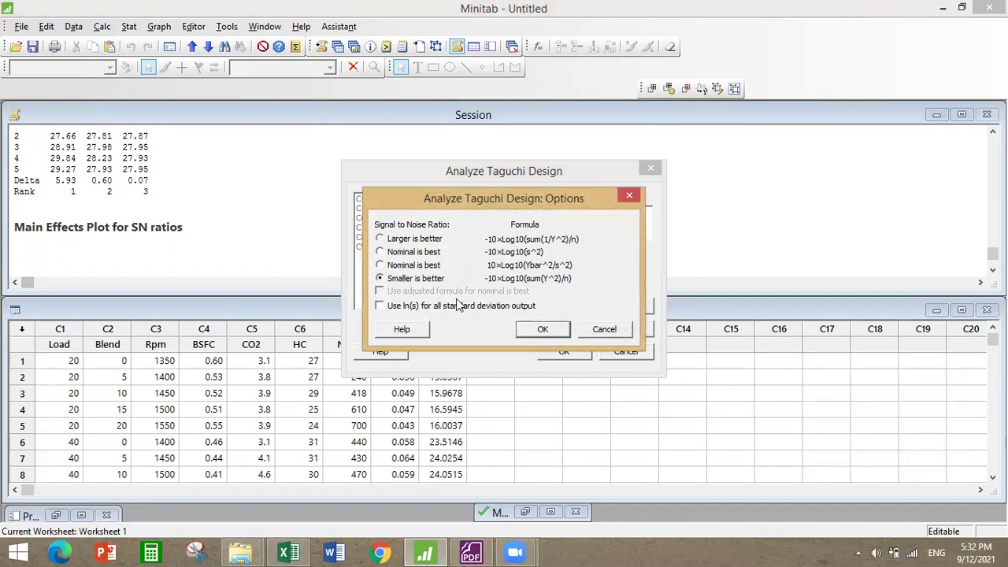
left_click(544, 330)
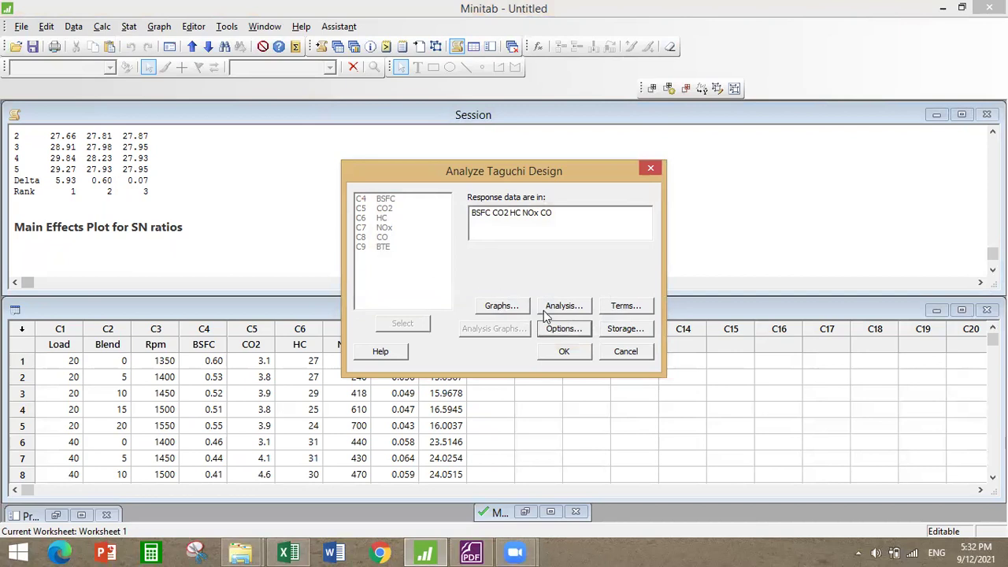
left_click(615, 352)
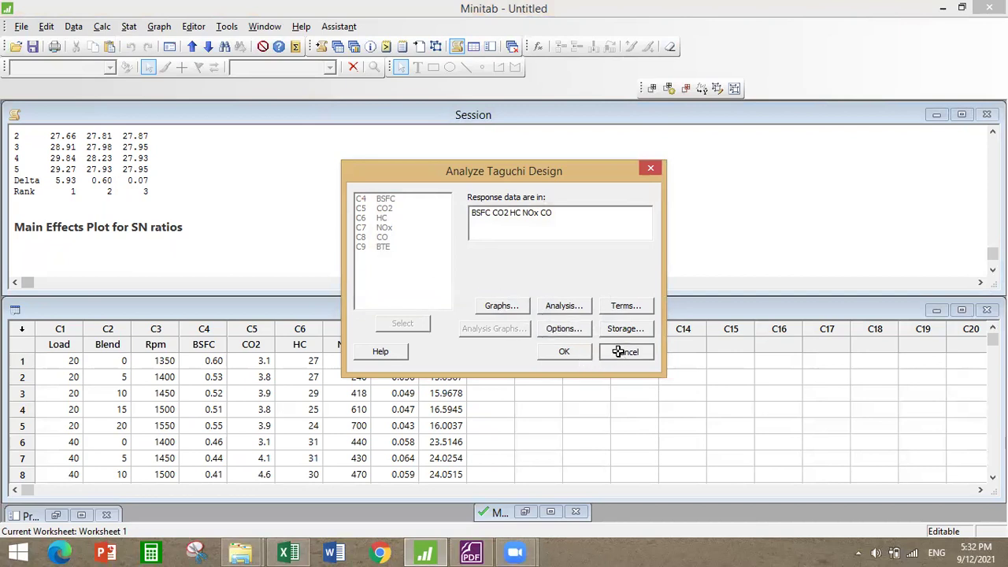
Step: Set up a regression of BTE with Load, Blend and Rpm as continuous predictors
left_click(129, 27)
mouse_move(169, 61)
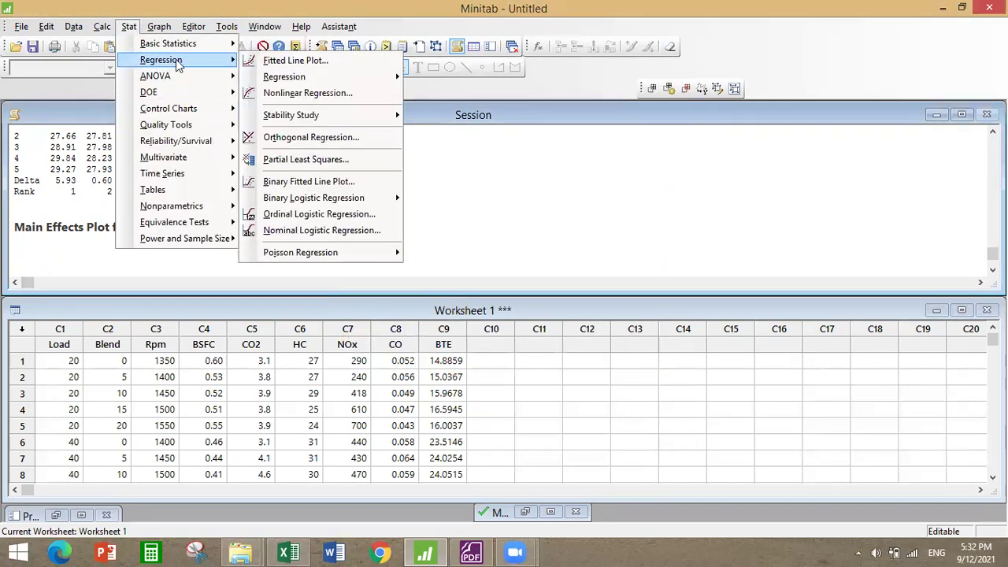
mouse_move(274, 78)
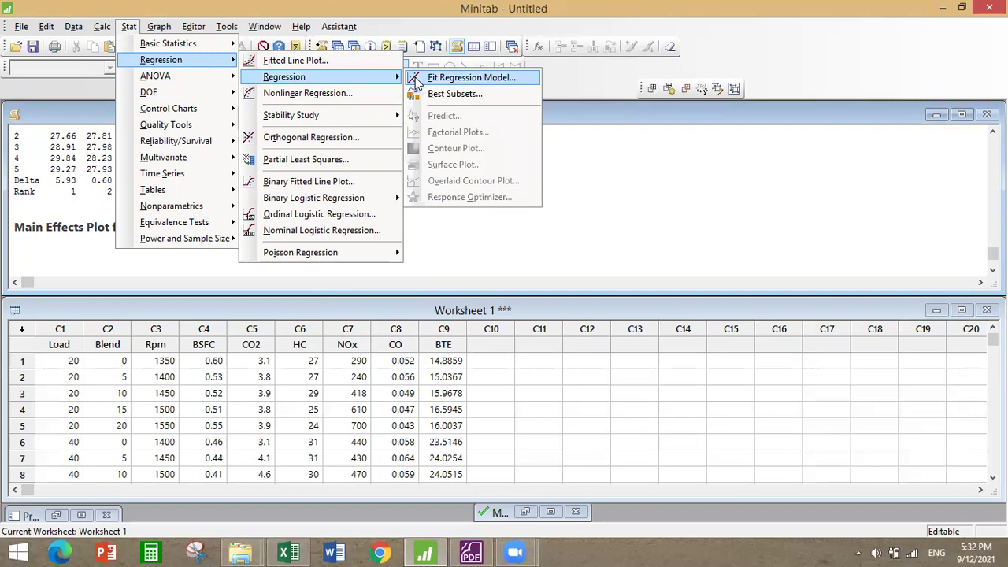
left_click(417, 80)
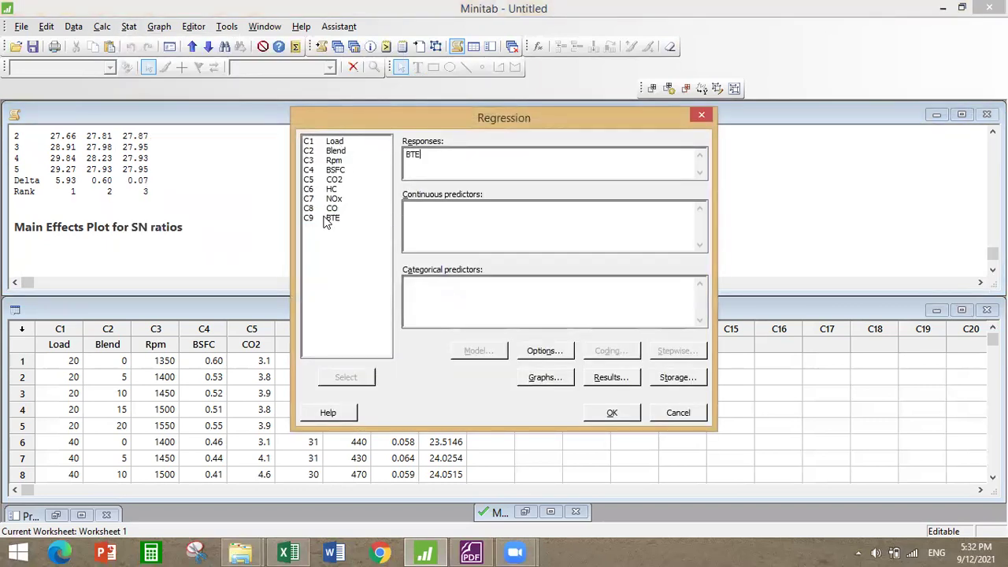
left_click(331, 143)
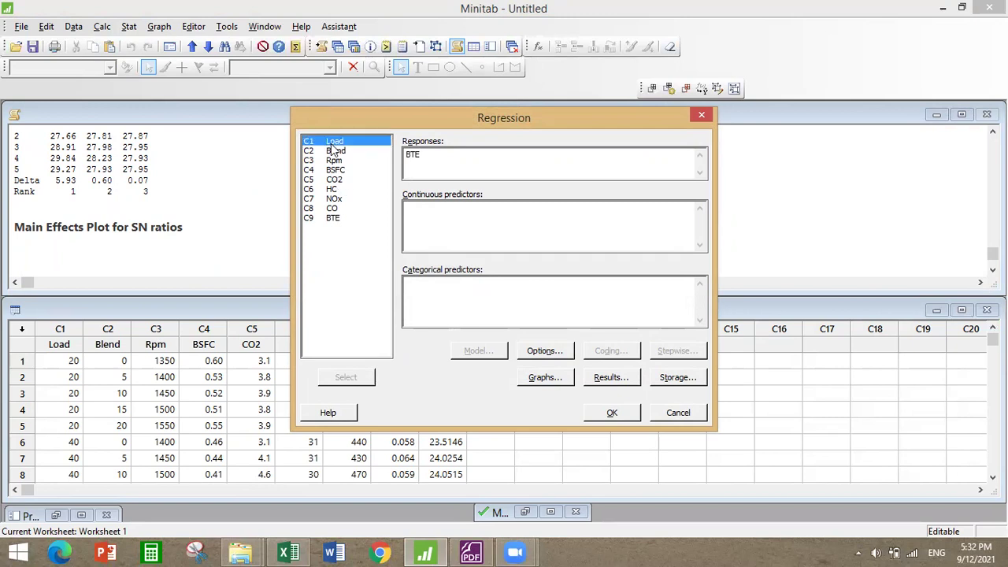
double_click(331, 144)
double_click(336, 152)
left_click(334, 162)
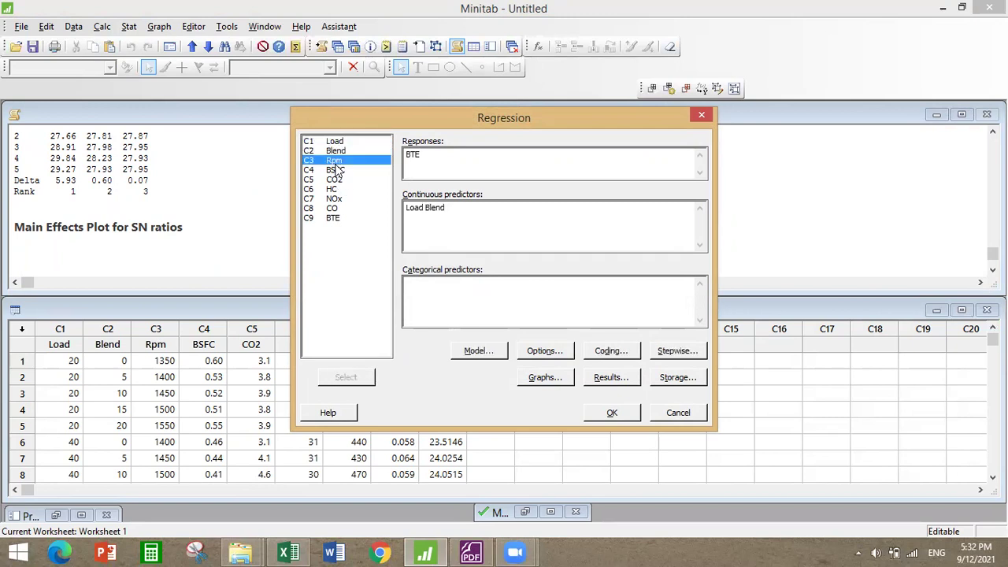
double_click(335, 162)
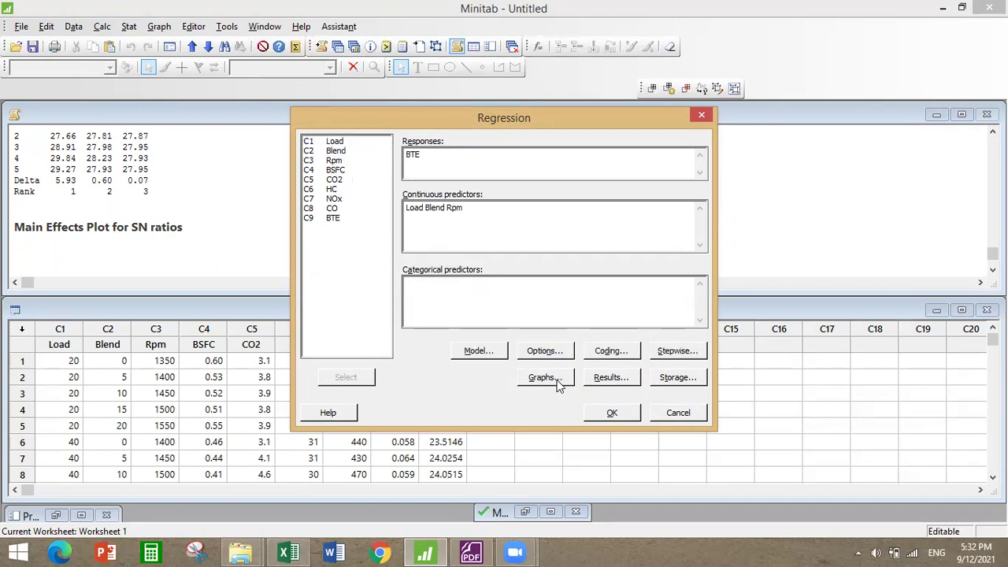
Step: Review the Results, Options and Coding settings unchanged, then run the BTE regression
left_click(626, 381)
left_click(587, 375)
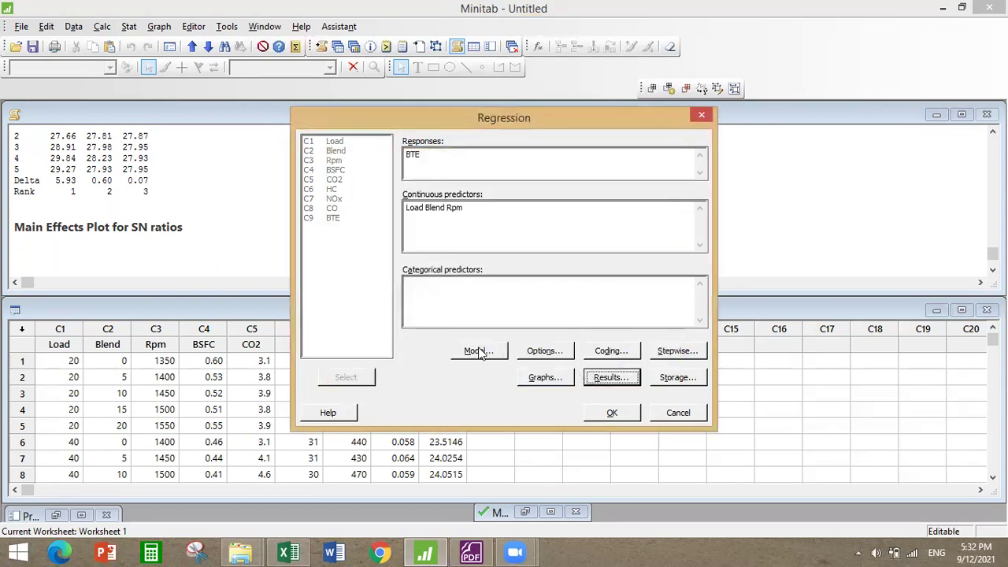
left_click(545, 350)
left_click(597, 383)
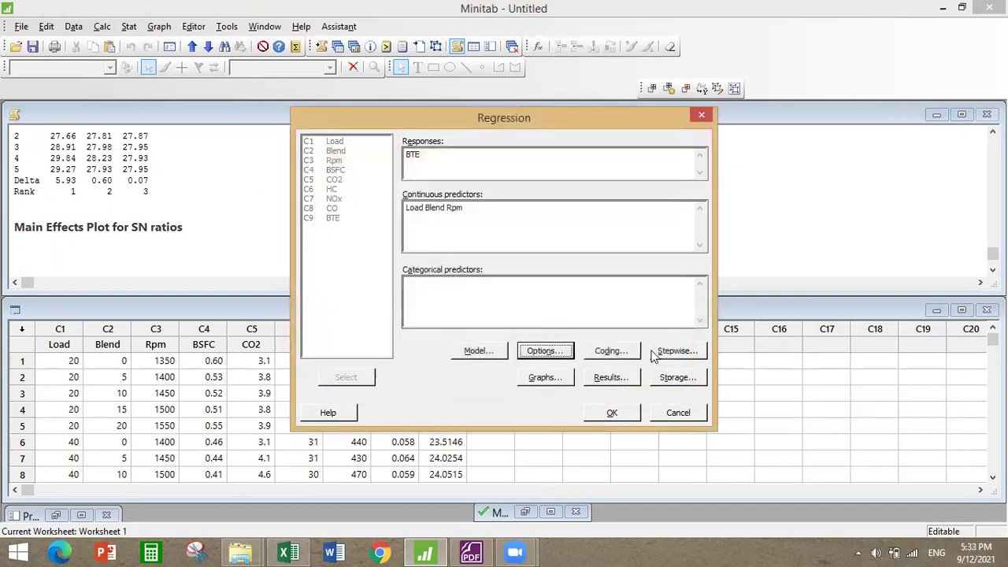
left_click(593, 358)
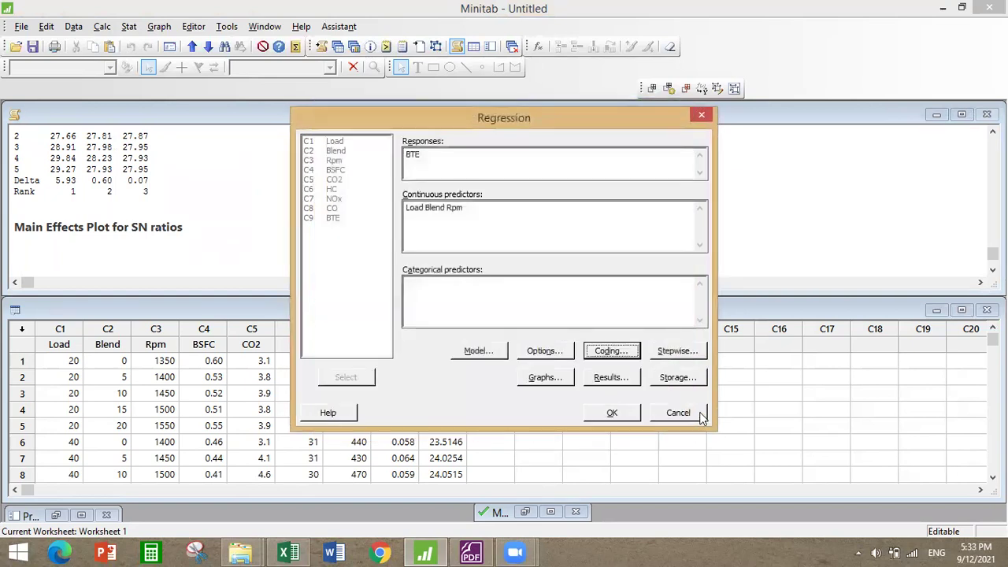
left_click(616, 413)
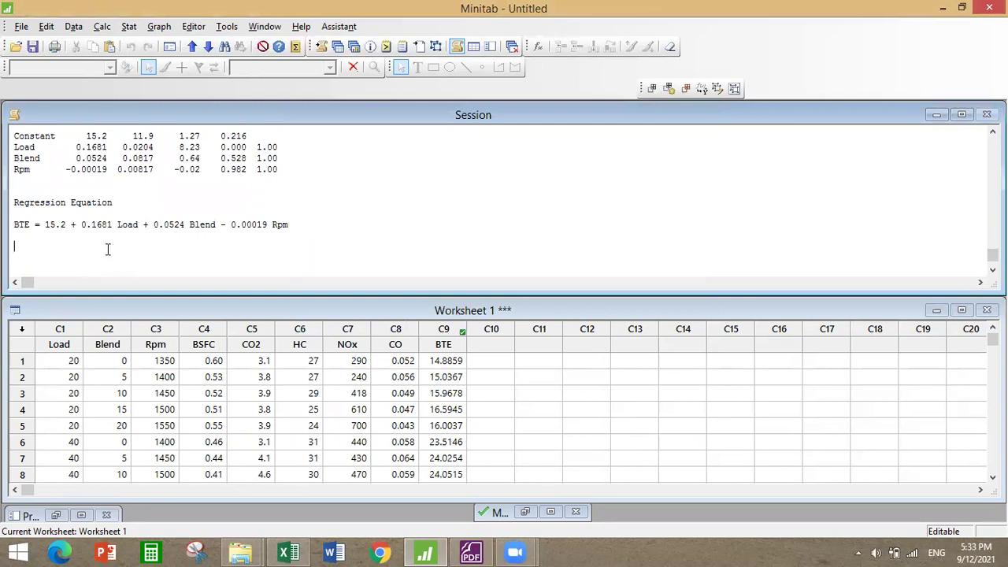
Step: Highlight the BTE regression equation in the session output and bring up the paper's PDF
left_click_drag(15, 224, 291, 227)
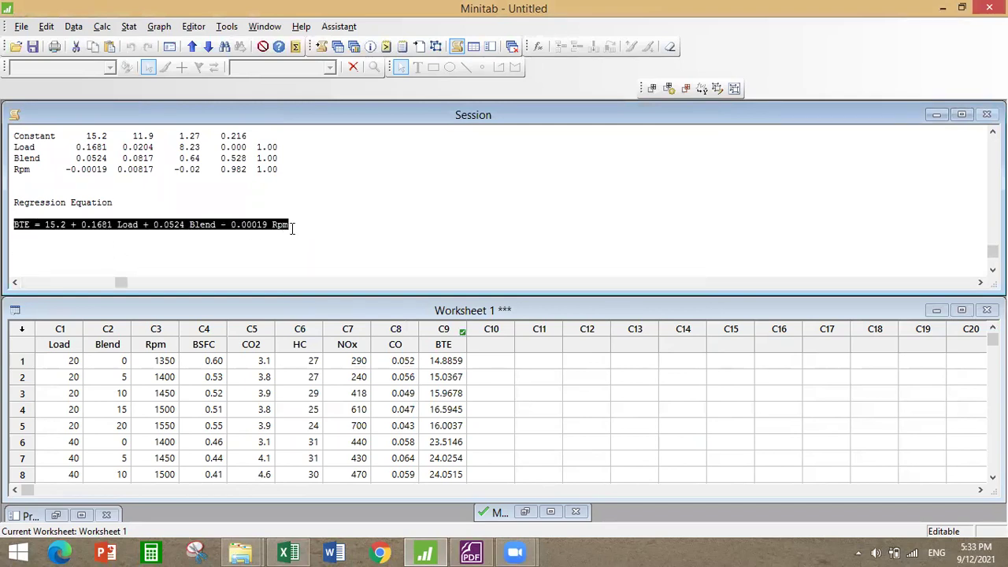
left_click(486, 551)
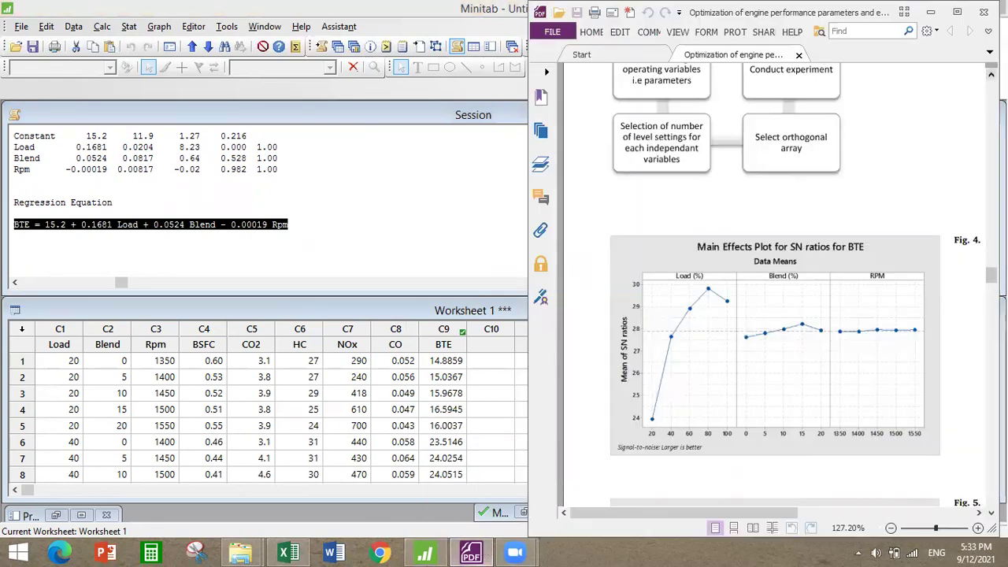
Step: Read the paper's BTE equation in section 4.2.1 Data analysis, then minimize the PDF reader
scroll(780, 283, "up", 10)
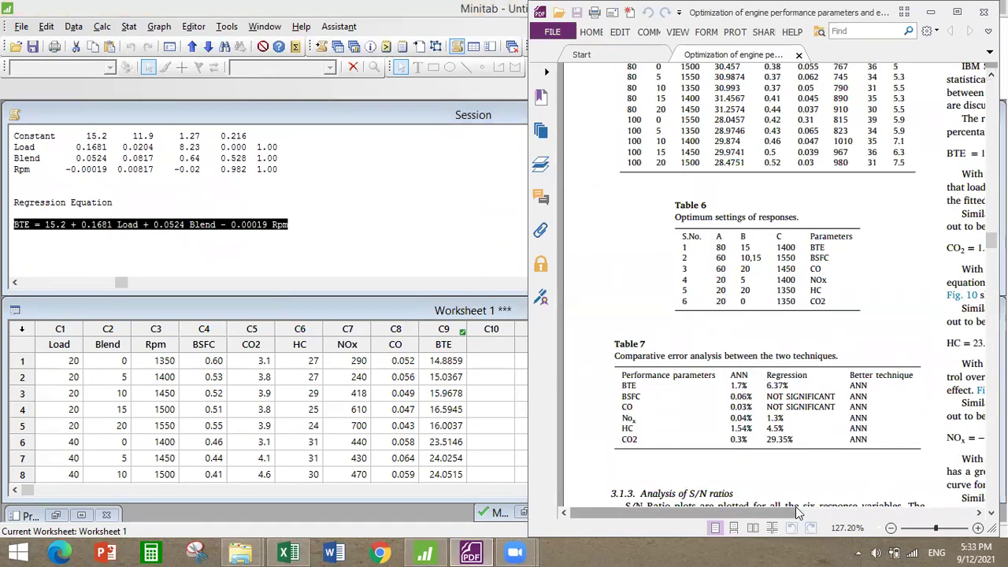
left_click_drag(793, 513, 969, 508)
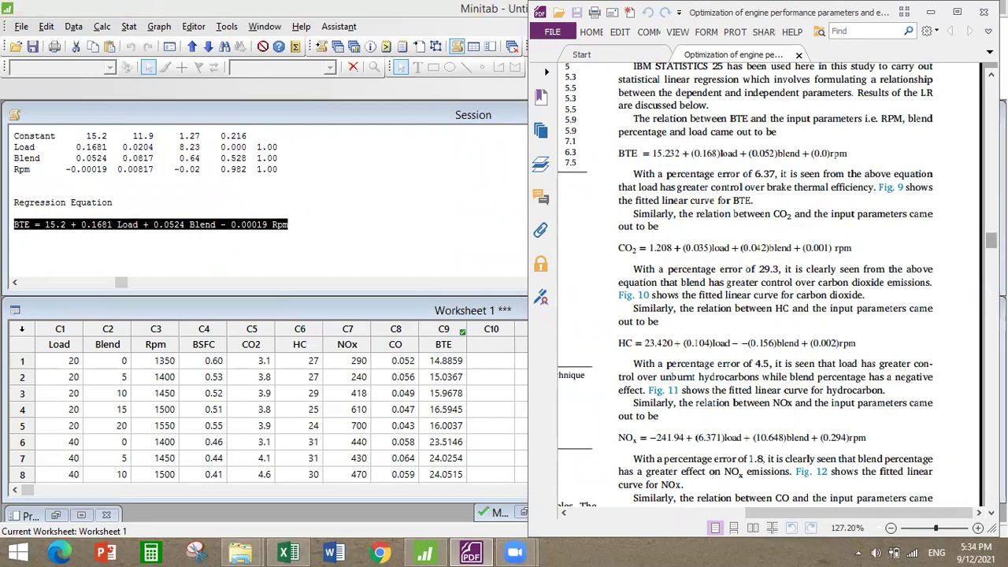
left_click(991, 240)
scroll(984, 75, "up", 2)
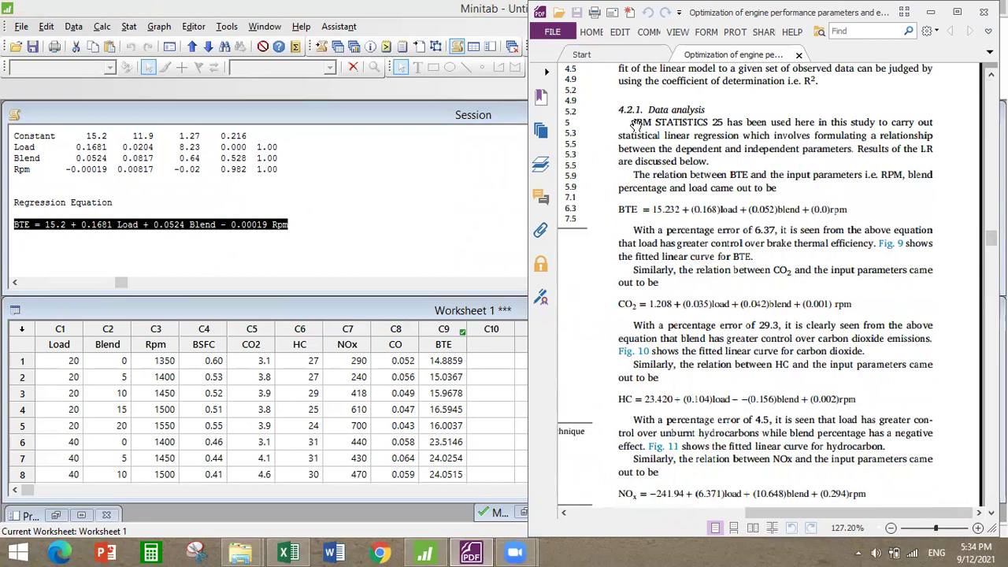
left_click_drag(655, 126, 705, 126)
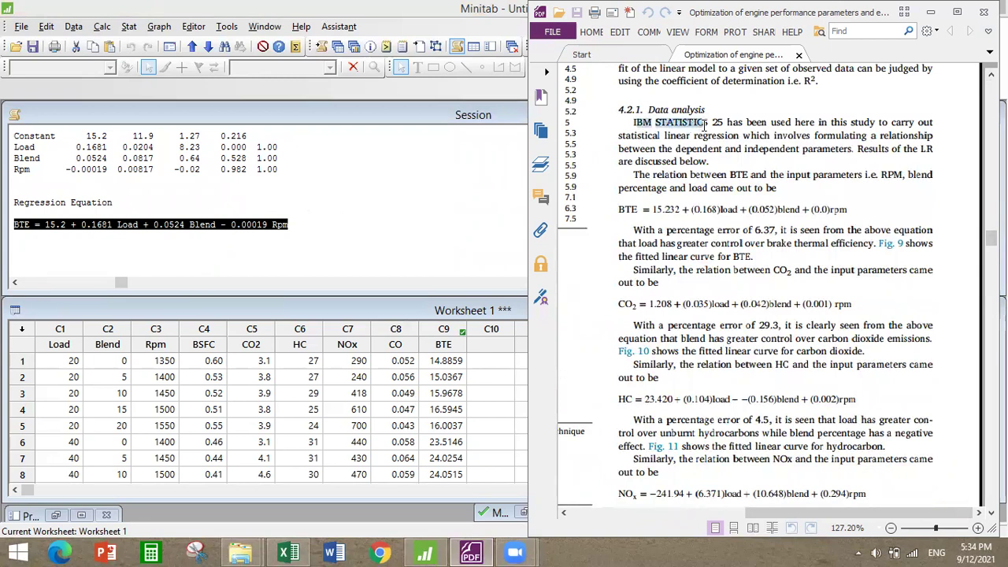
left_click(718, 233)
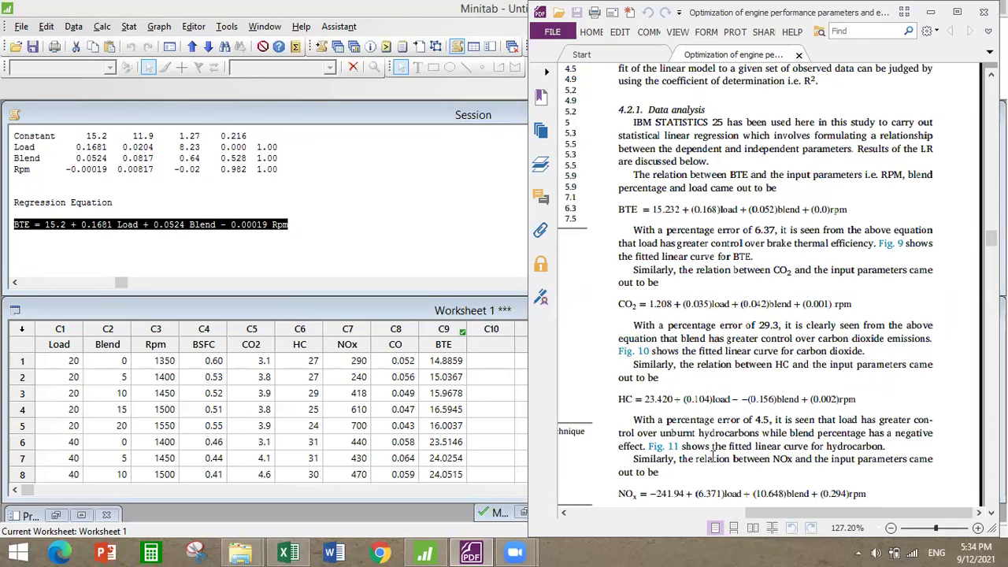
left_click(932, 13)
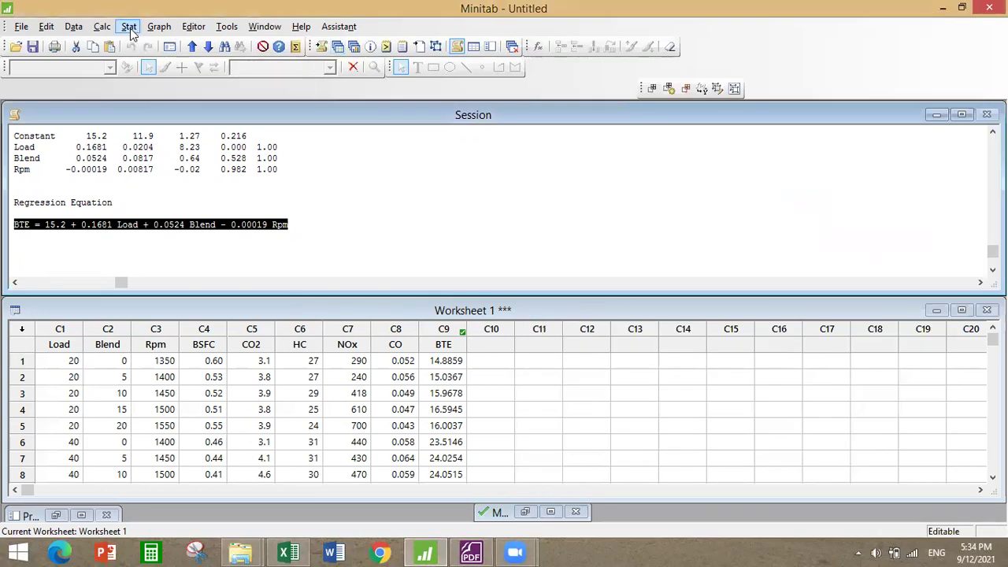
Step: Run a general linear model of BTE using Load, Blend and Rpm as factors
left_click(130, 31)
mouse_move(155, 79)
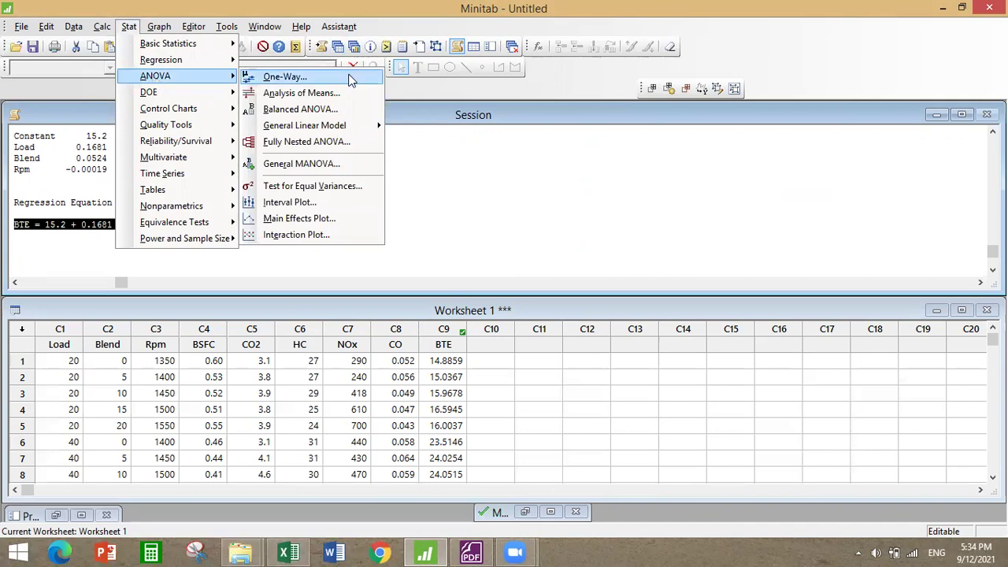
mouse_move(329, 126)
left_click(453, 126)
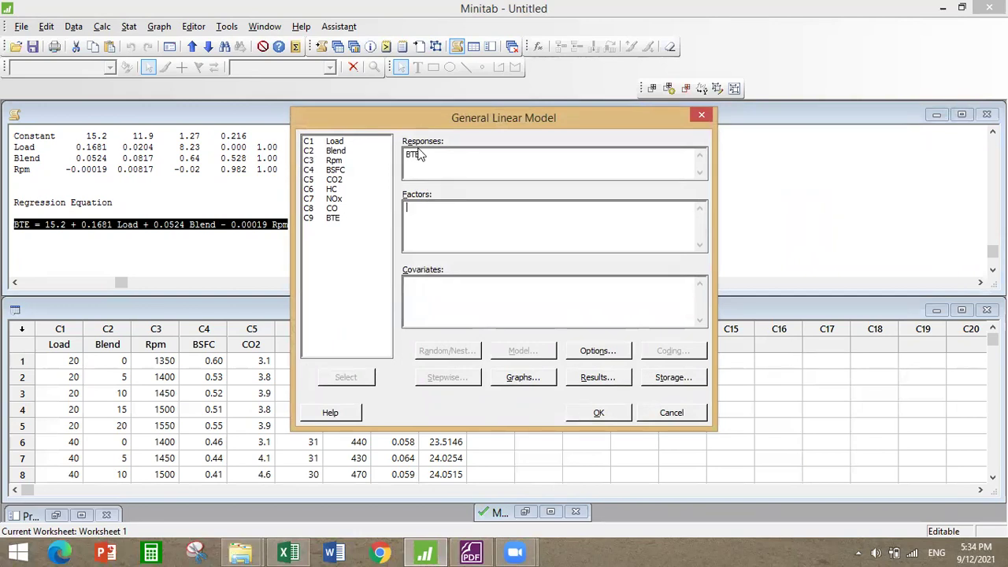
double_click(335, 142)
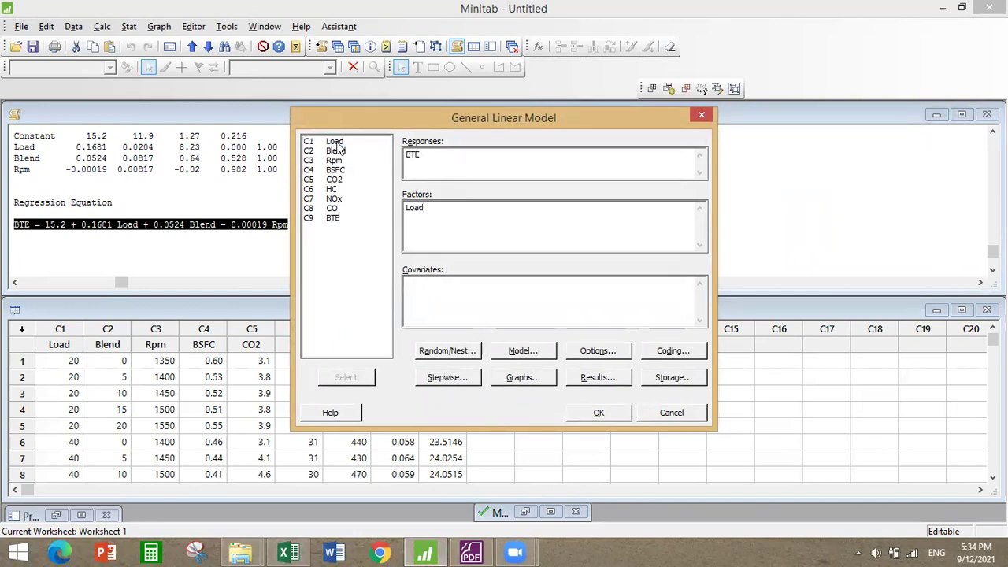
double_click(336, 150)
left_click(335, 160)
double_click(334, 160)
left_click(607, 411)
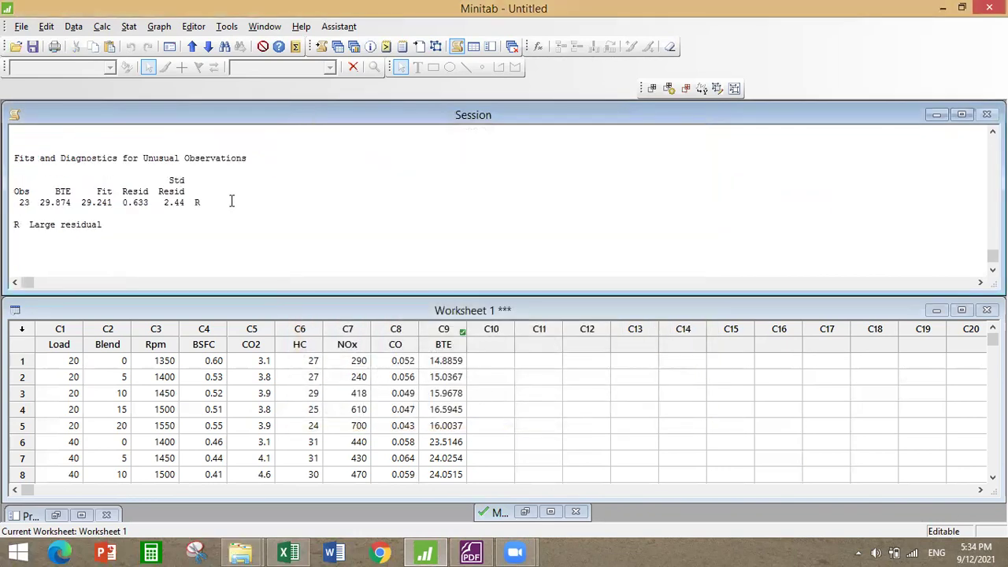
scroll(991, 130, "up", 7)
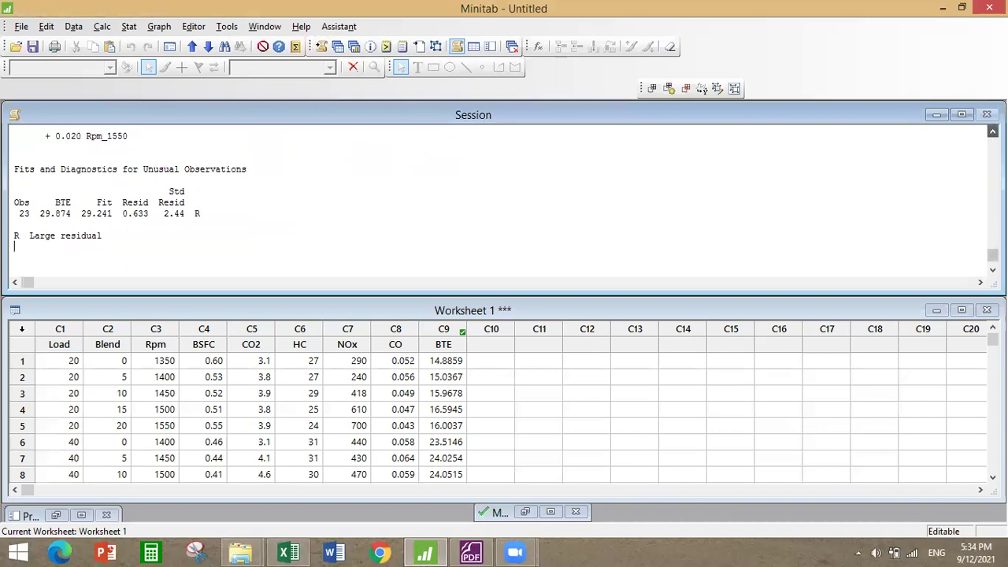
scroll(992, 131, "up", 3)
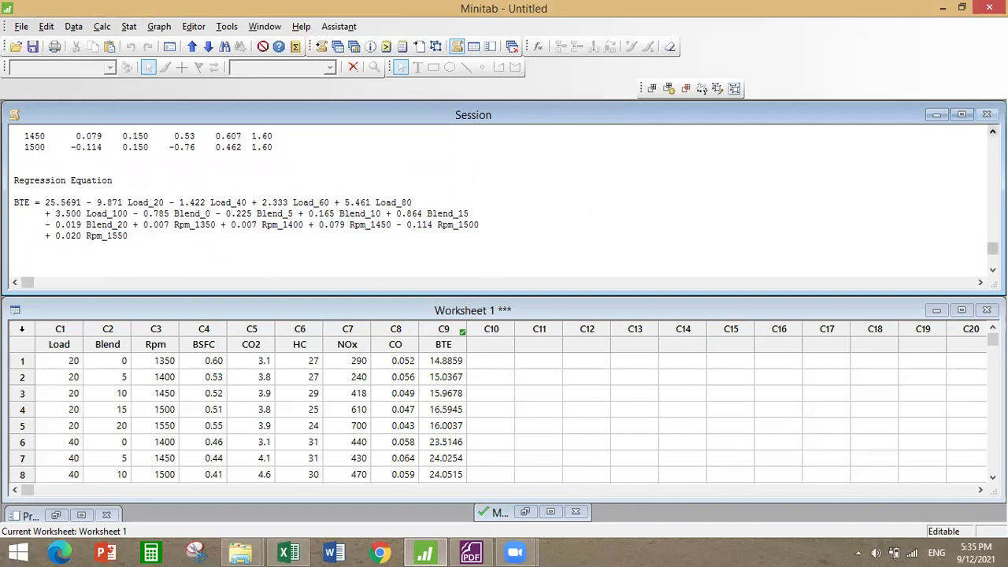
scroll(472, 197, "up", 9)
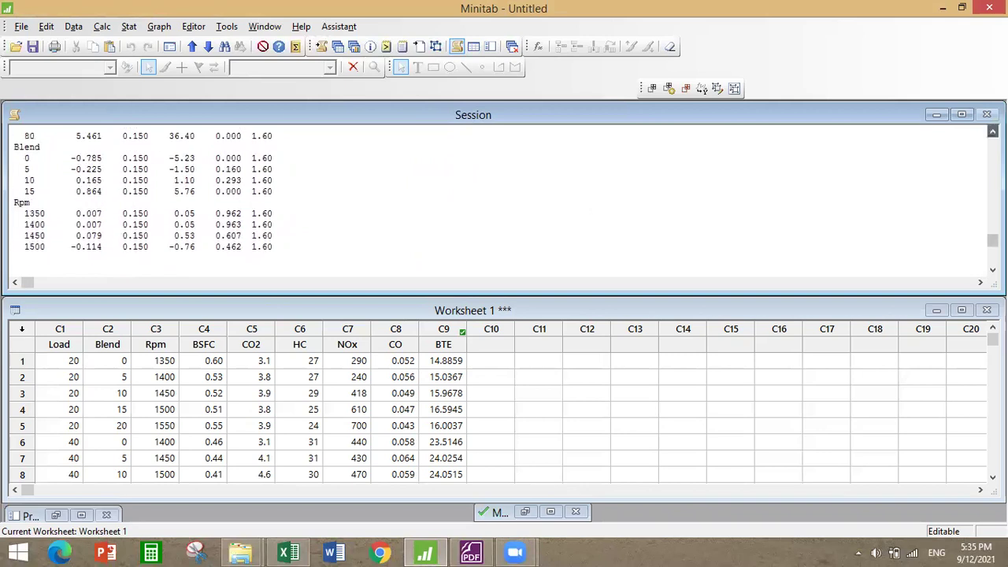
scroll(143, 197, "up", 2)
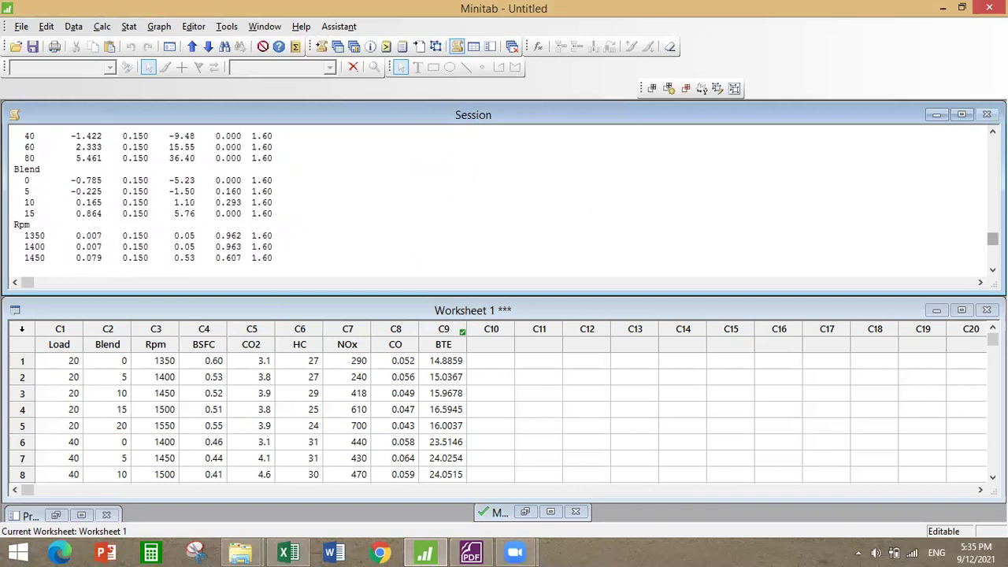
Step: Maximize the Session window and scroll to the GLM Model Summary showing R-sq 99.77%
left_click(962, 115)
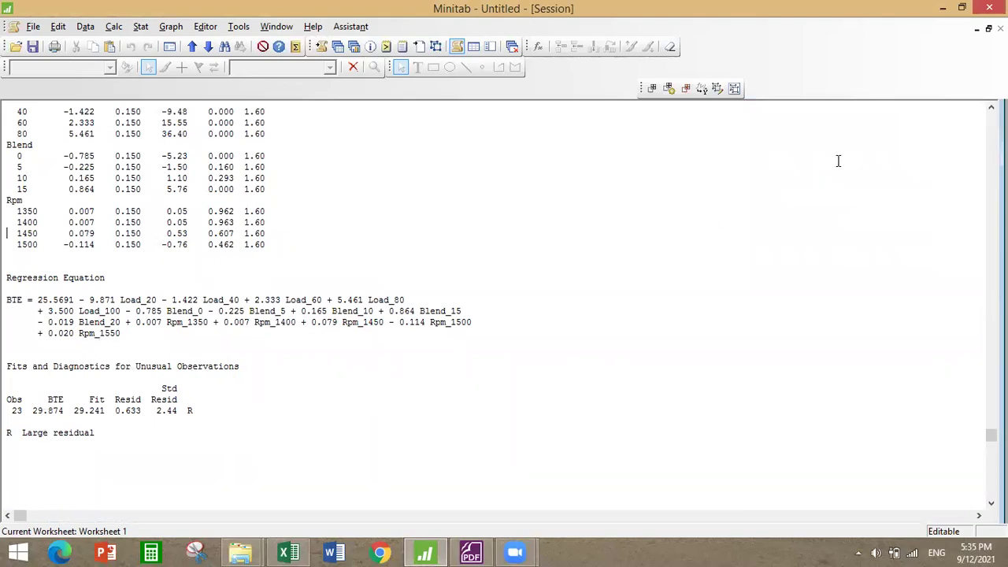
scroll(504, 307, "up", 7)
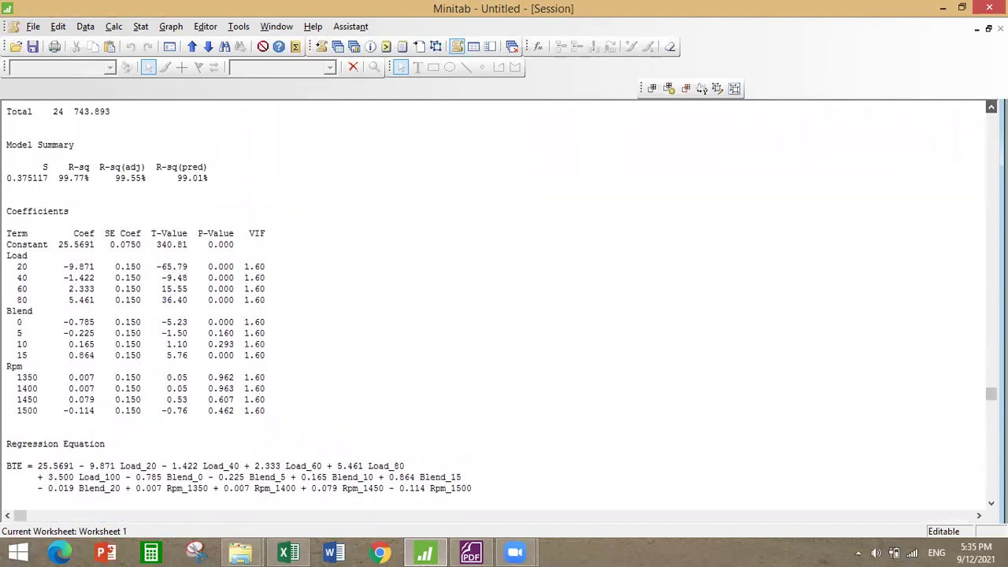
scroll(504, 307, "up", 8)
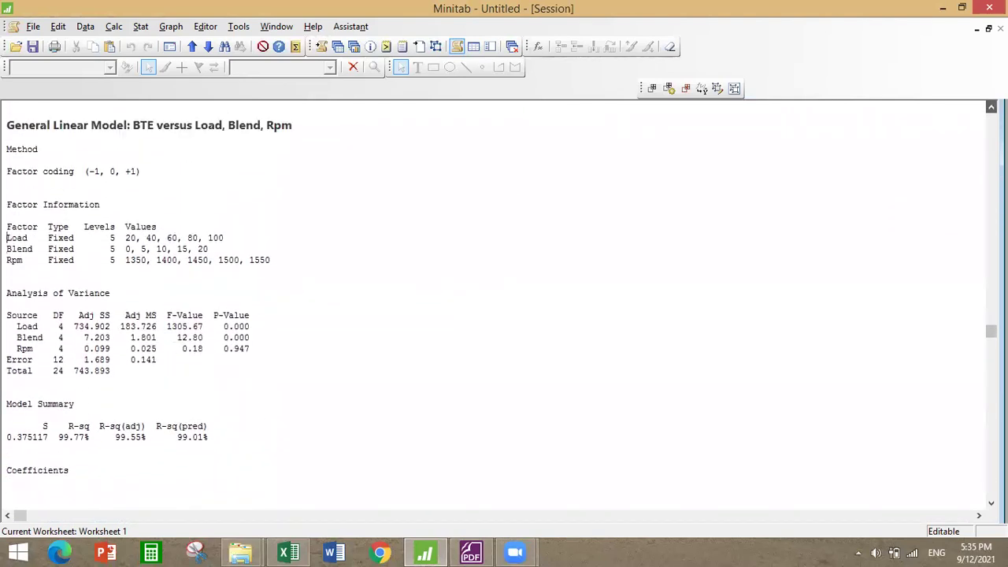
scroll(504, 307, "up", 1)
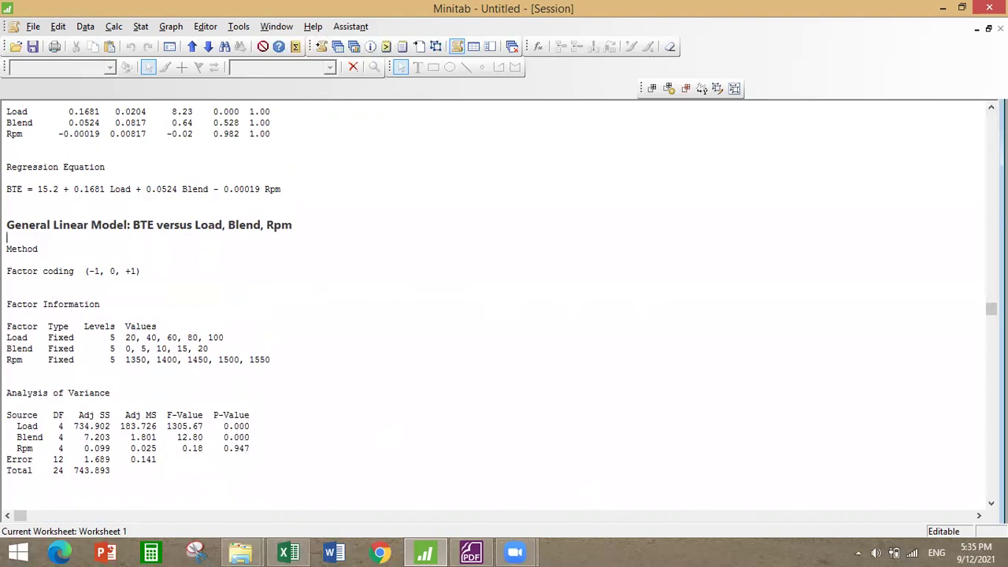
scroll(504, 307, "down", 7)
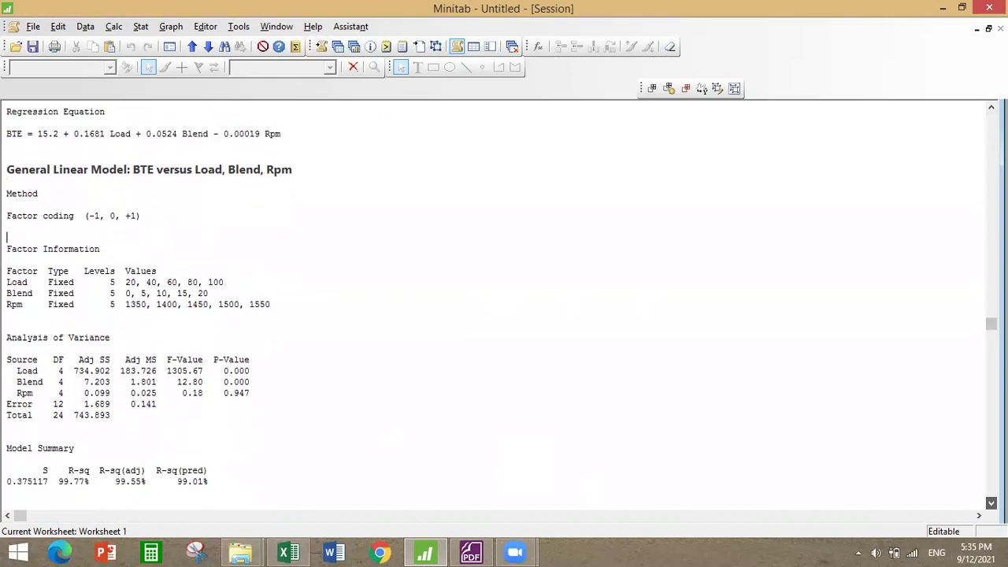
scroll(10, 466, "down", 1)
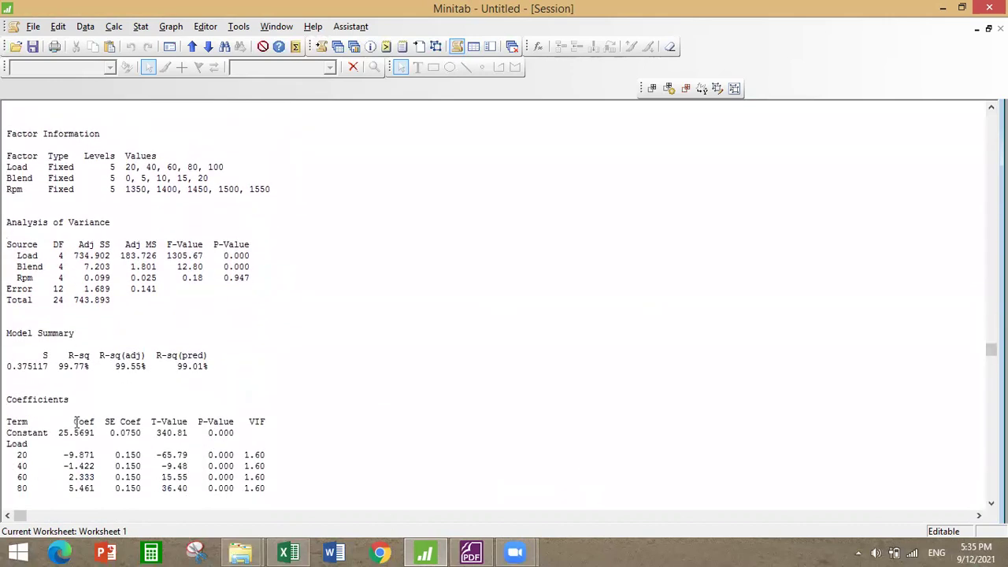
left_click(54, 366)
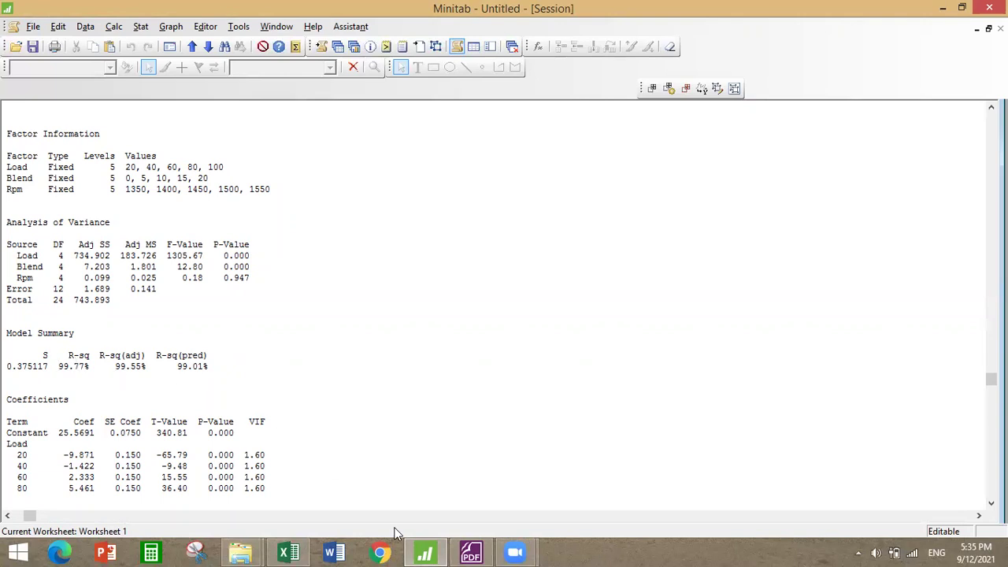
Step: Hide Minitab and inspect Sheet2's Load in L3, Rpm in N3 and BSFC formula in O3
left_click(441, 550)
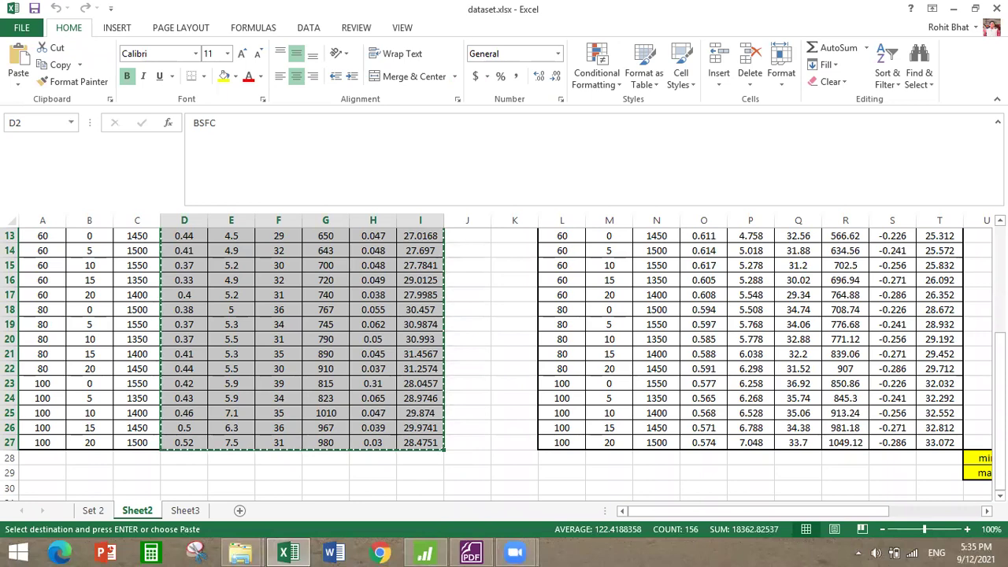
left_click_drag(999, 438, 999, 332)
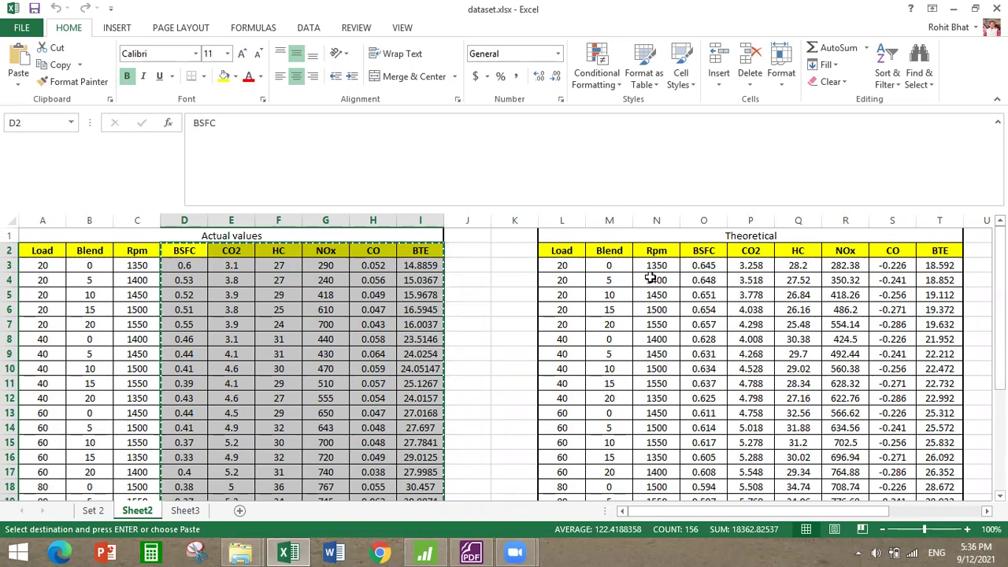
left_click(549, 265)
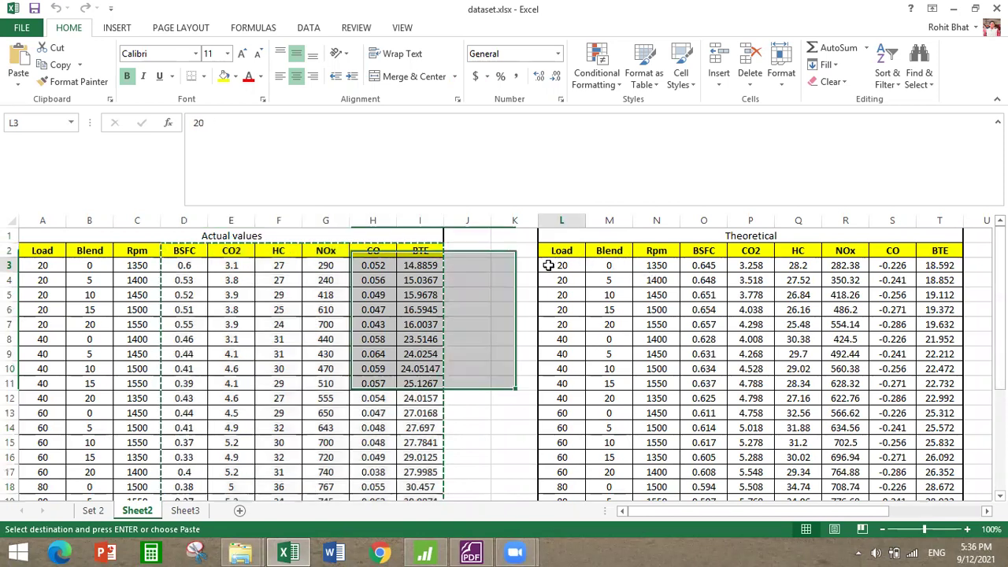
left_click(643, 265)
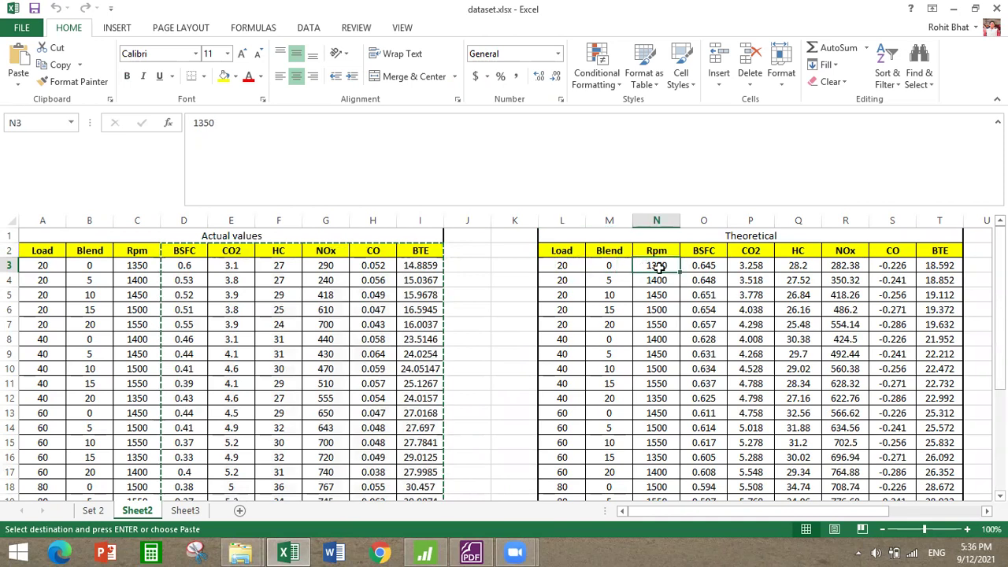
left_click(706, 270)
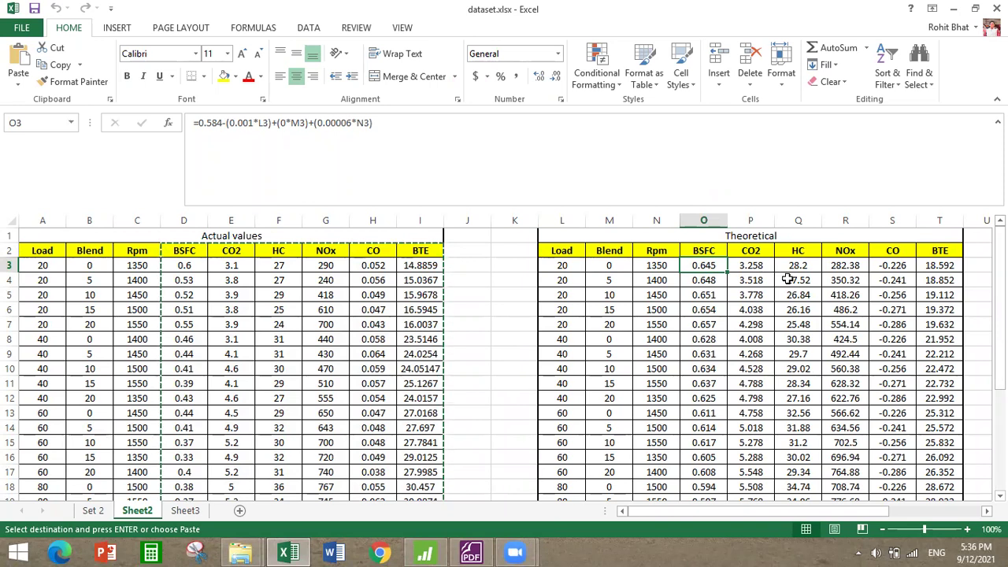
Step: Compare the predicted BTE formulas in T3 and T4 with actual BTE in I3 and I4
left_click(952, 269)
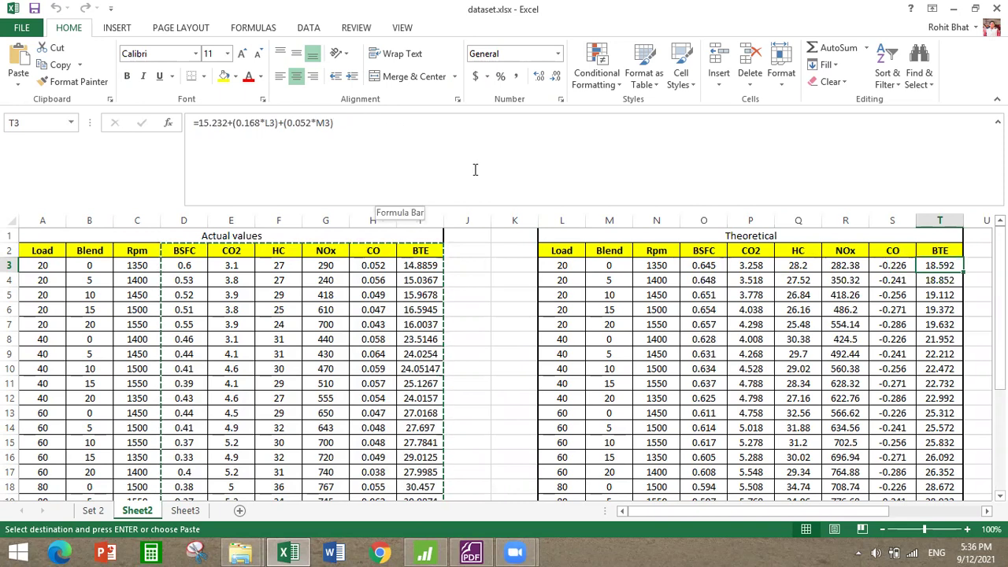
left_click(414, 267)
left_click(954, 265)
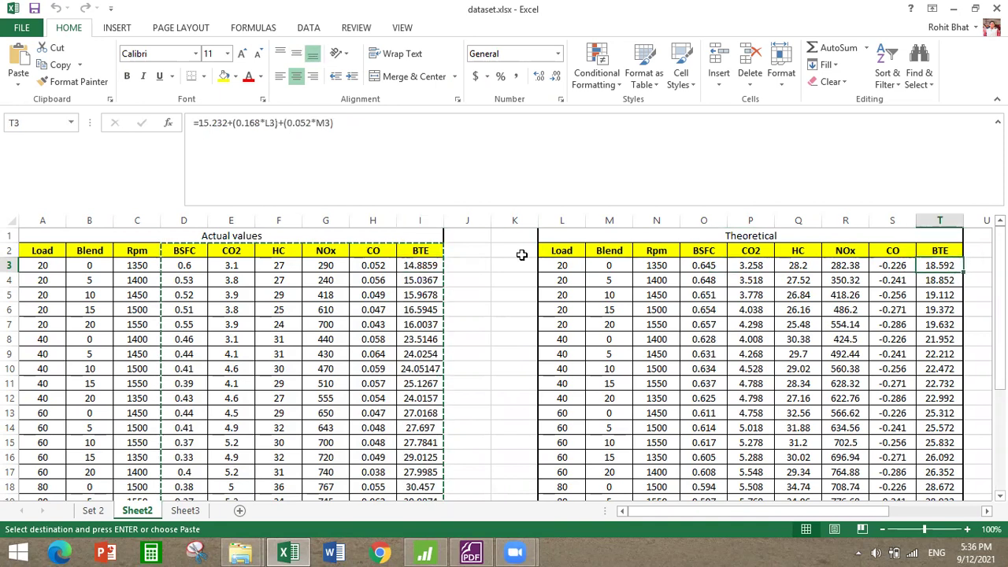
left_click(423, 280)
left_click(939, 280)
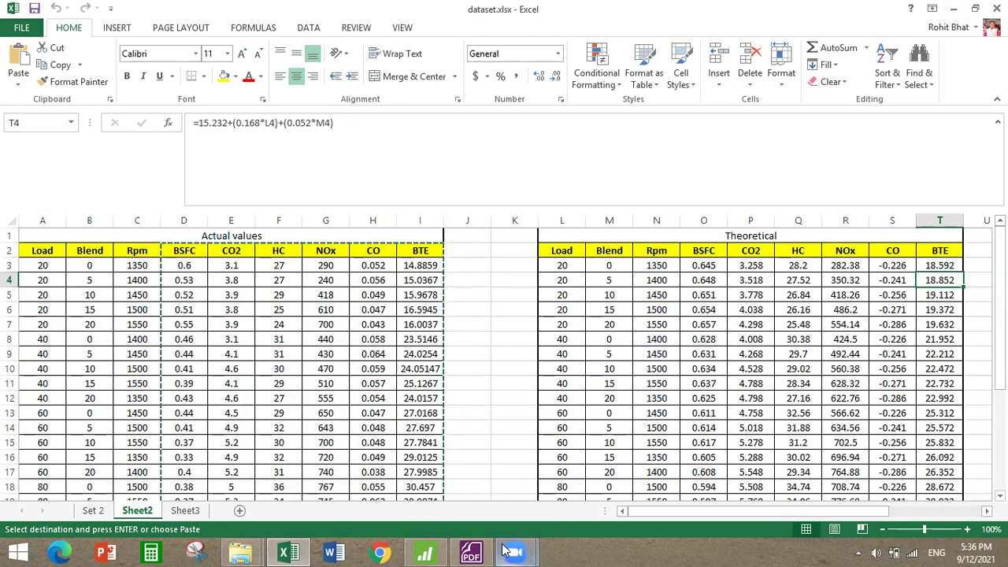
left_click(472, 551)
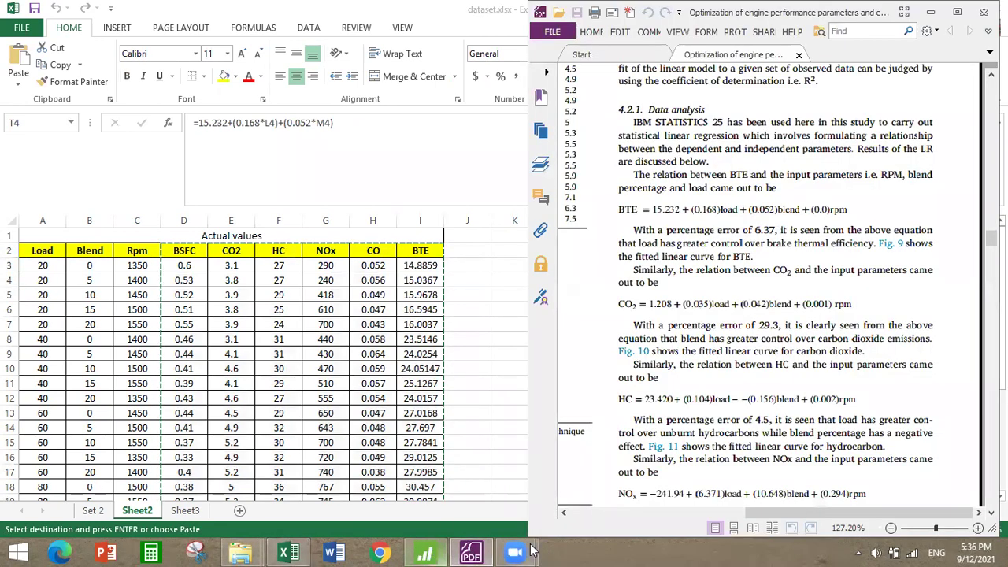
mouse_move(527, 551)
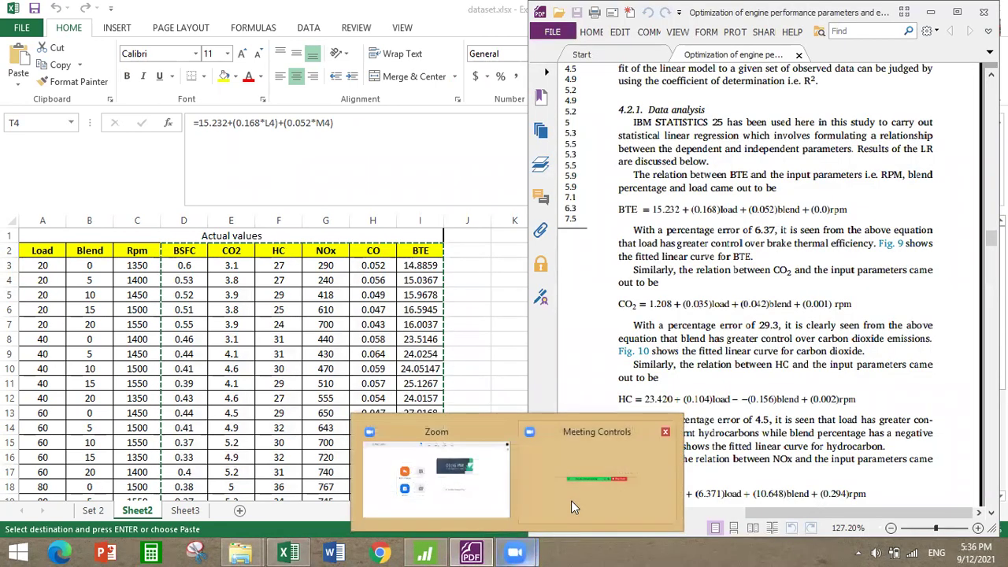